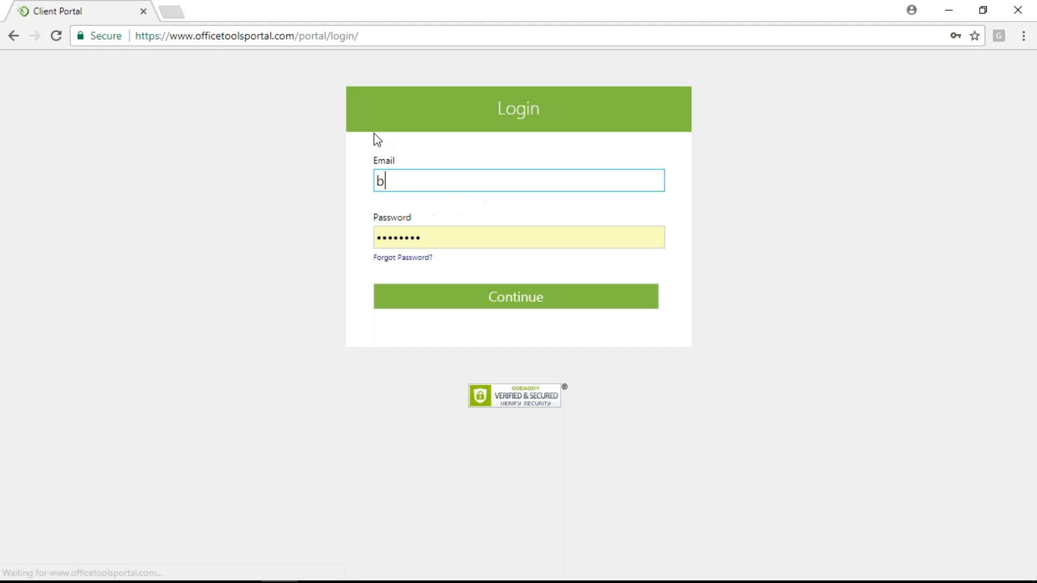
# Sign in to the Client Portal with the staff email address and password
pyautogui.write('officetool')
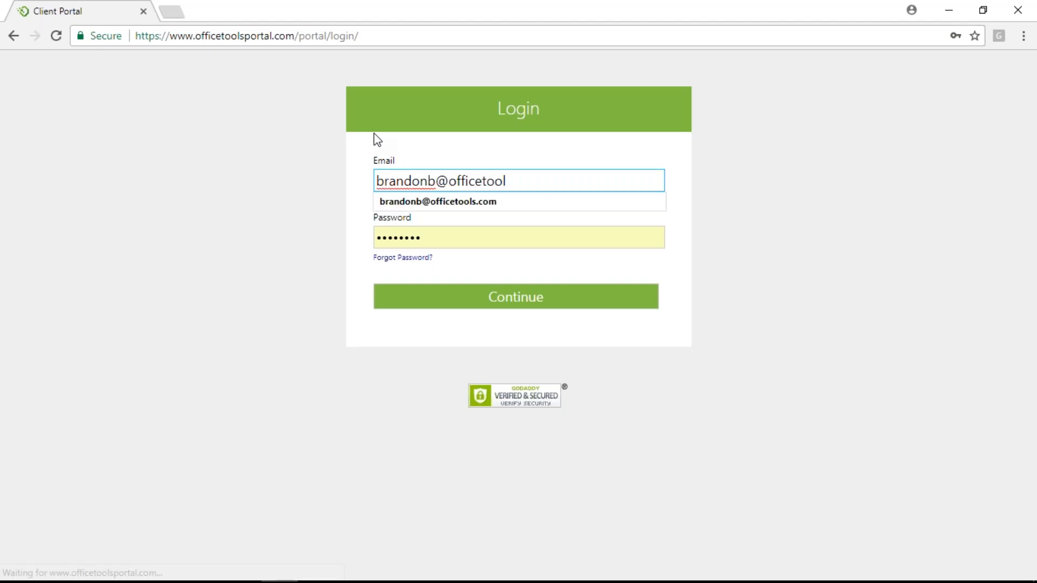
pyautogui.press('Down')
pyautogui.press('Tab')
pyautogui.write('•••••••••••••')
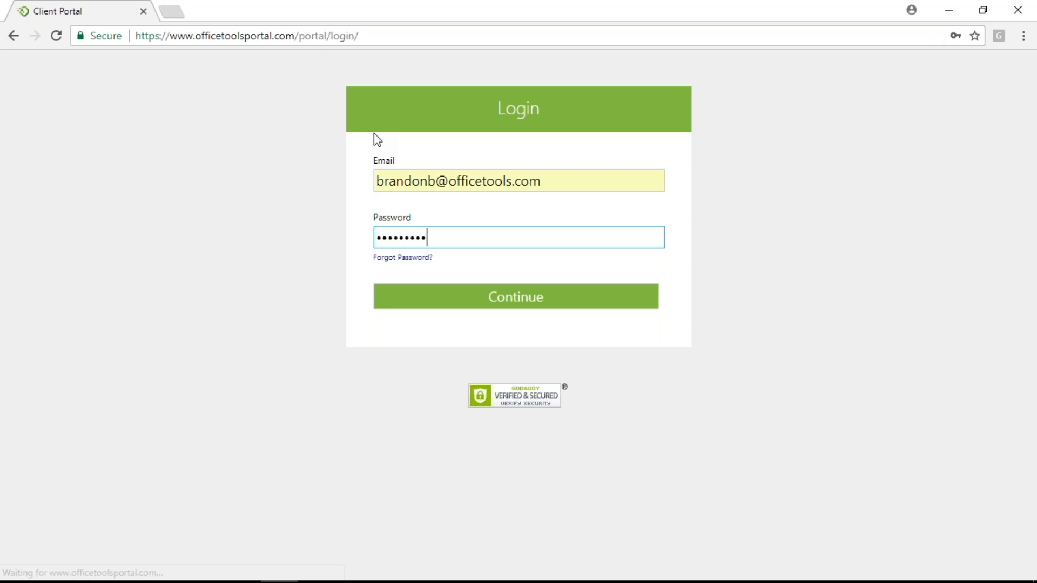
pyautogui.press('Return')
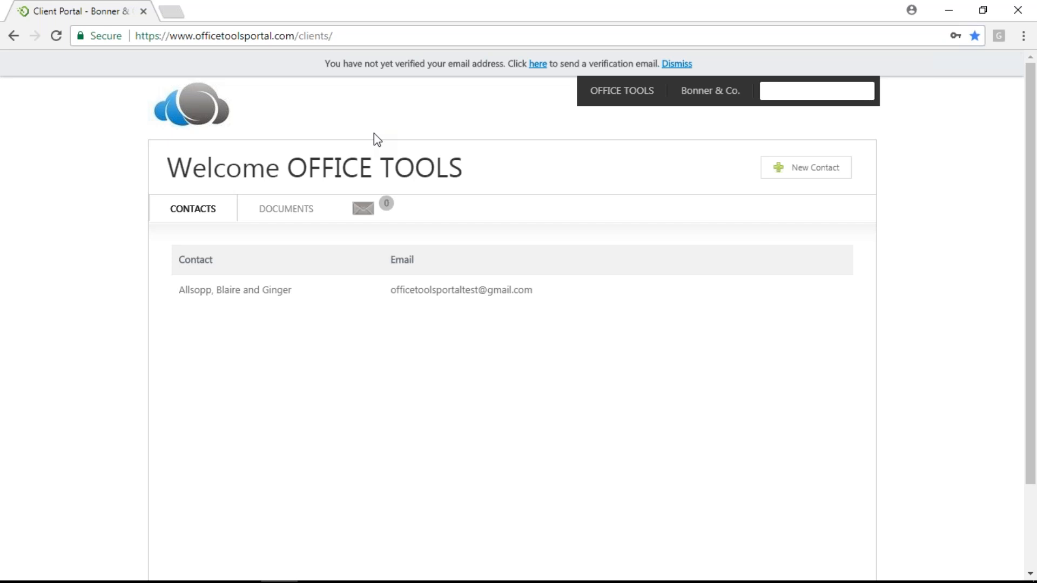
# Open the Bonner & Co. company settings from the OFFICE TOOLS menu and view the Notifications page
pyautogui.moveTo(614, 104)
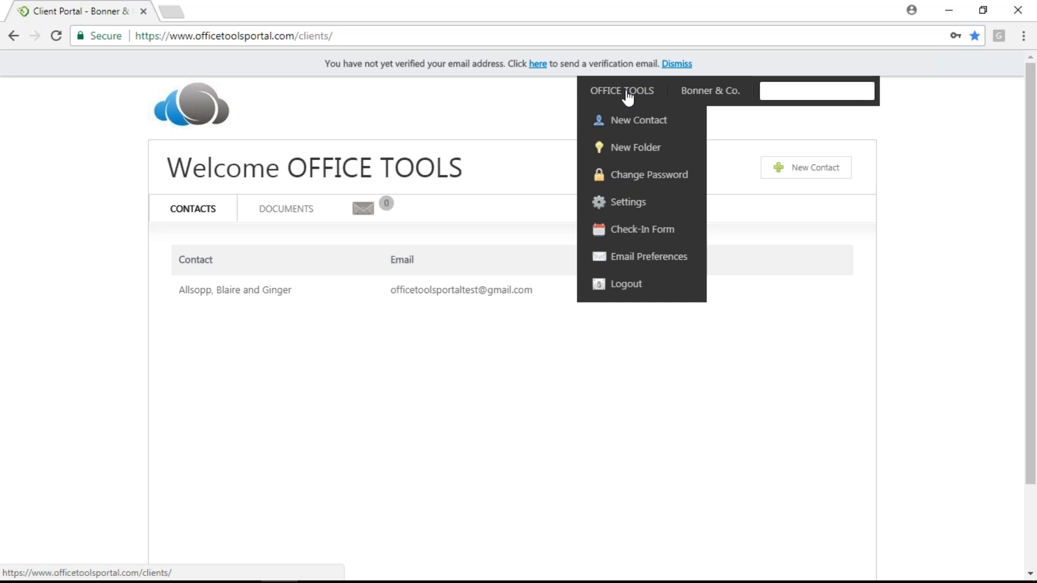
pyautogui.click(639, 203)
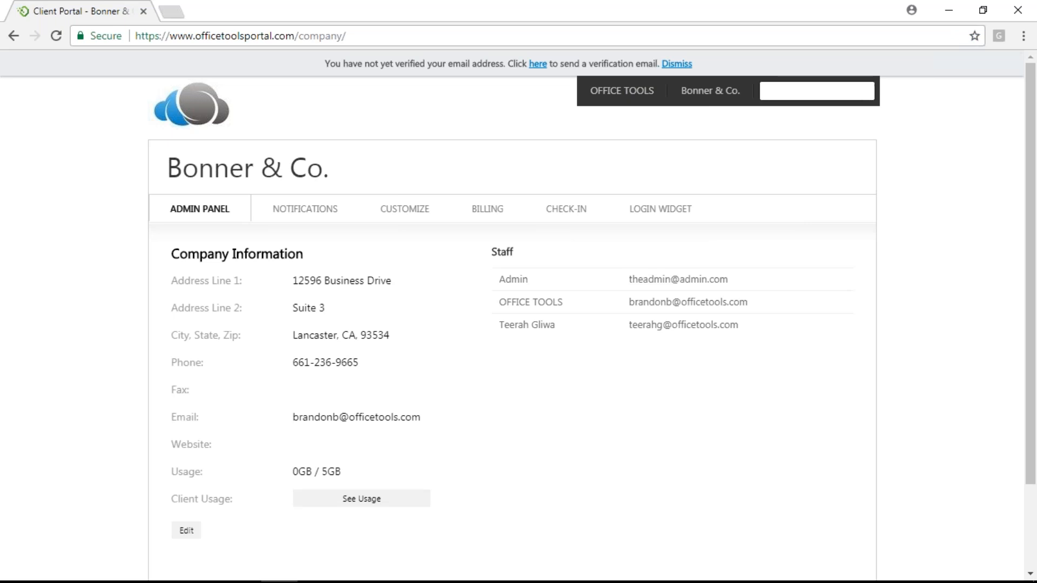
pyautogui.click(315, 209)
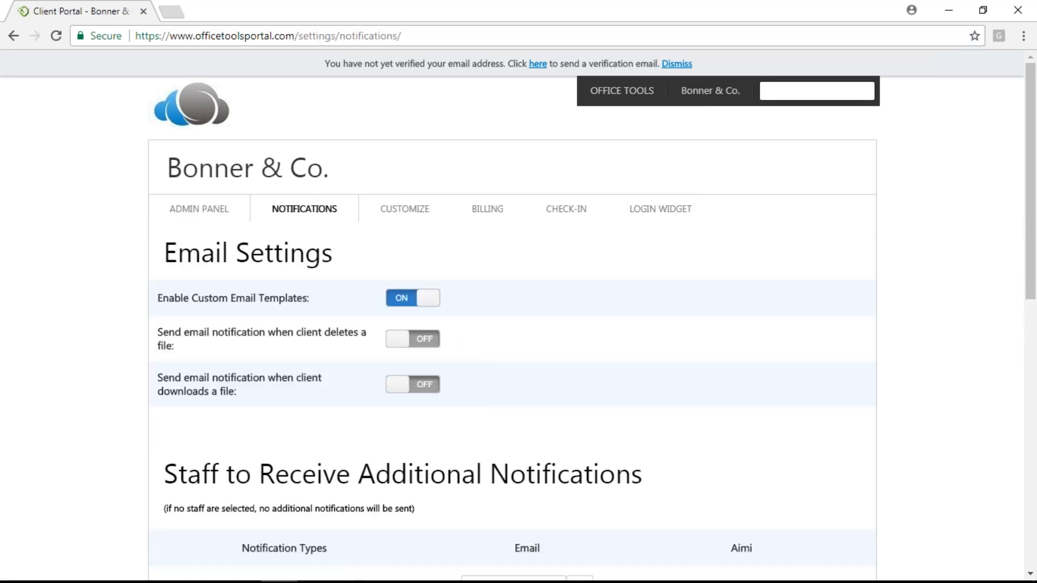
# Look over the email notification rows, then move to the Customize page with the 45-minute schedule duration
pyautogui.scroll(-3, 615, 371)
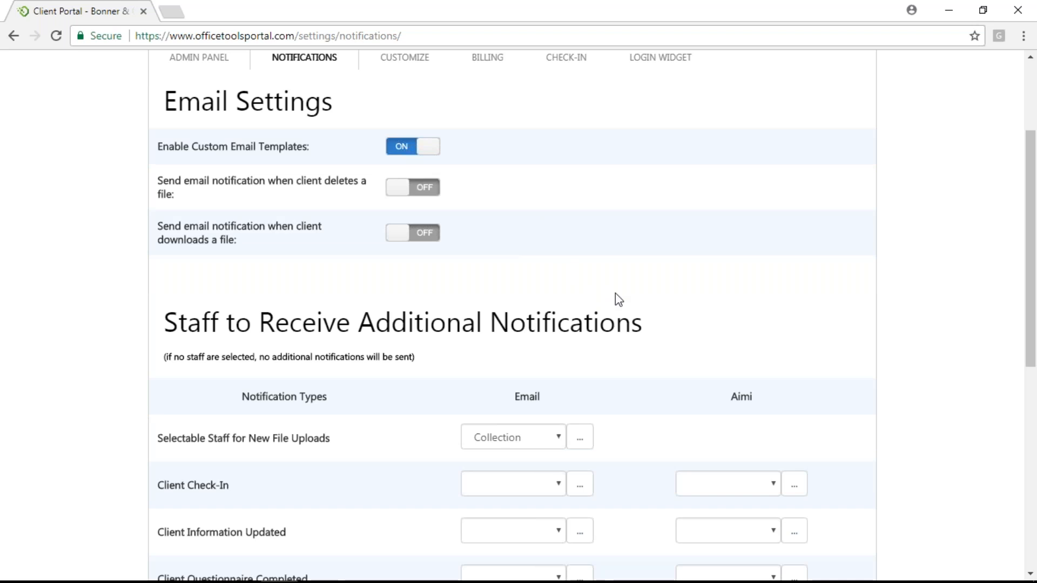
pyautogui.scroll(-5, 616, 297)
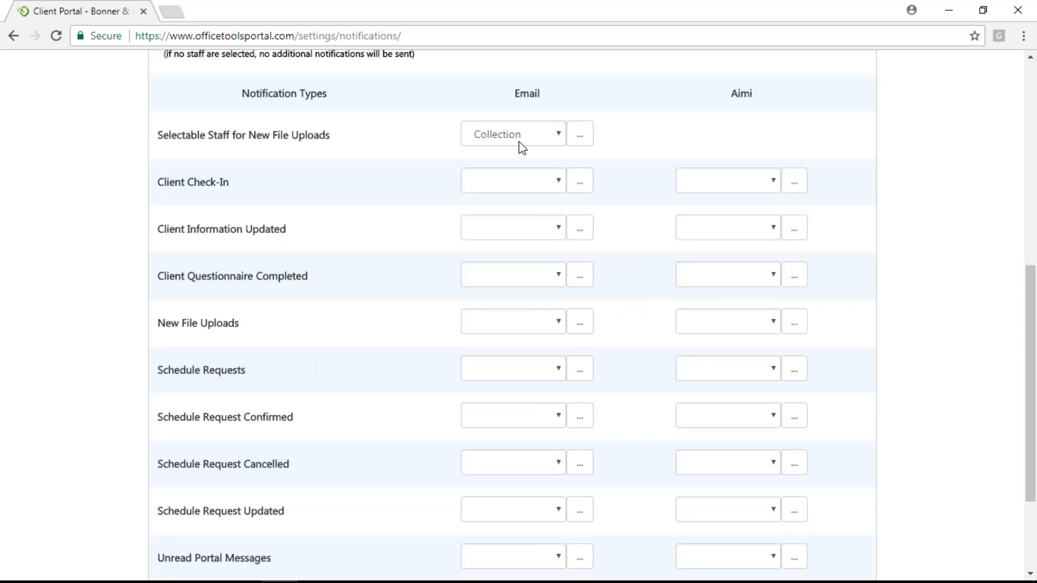
pyautogui.scroll(-3, 574, 352)
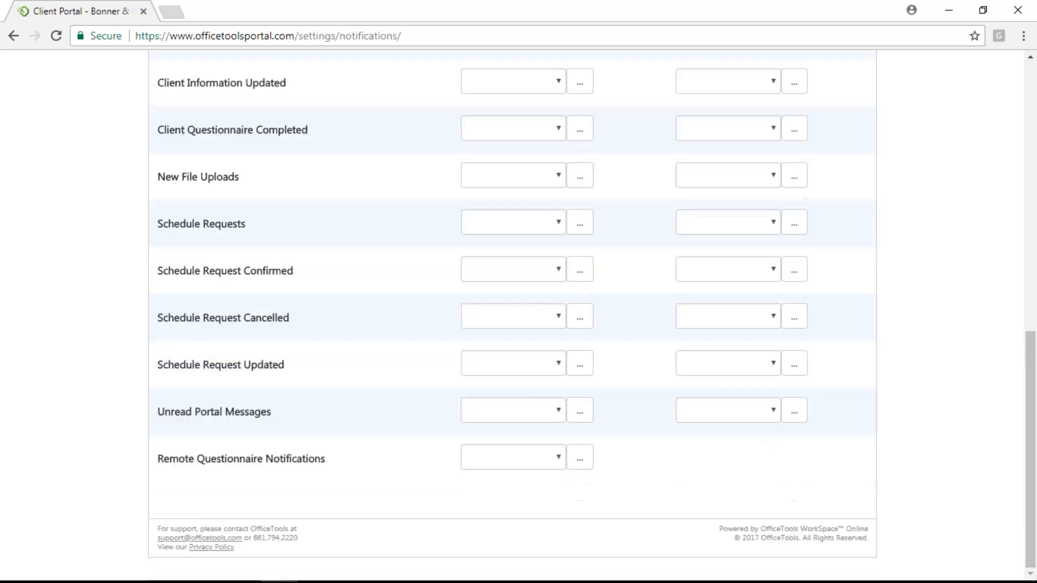
pyautogui.scroll(10, 588, 353)
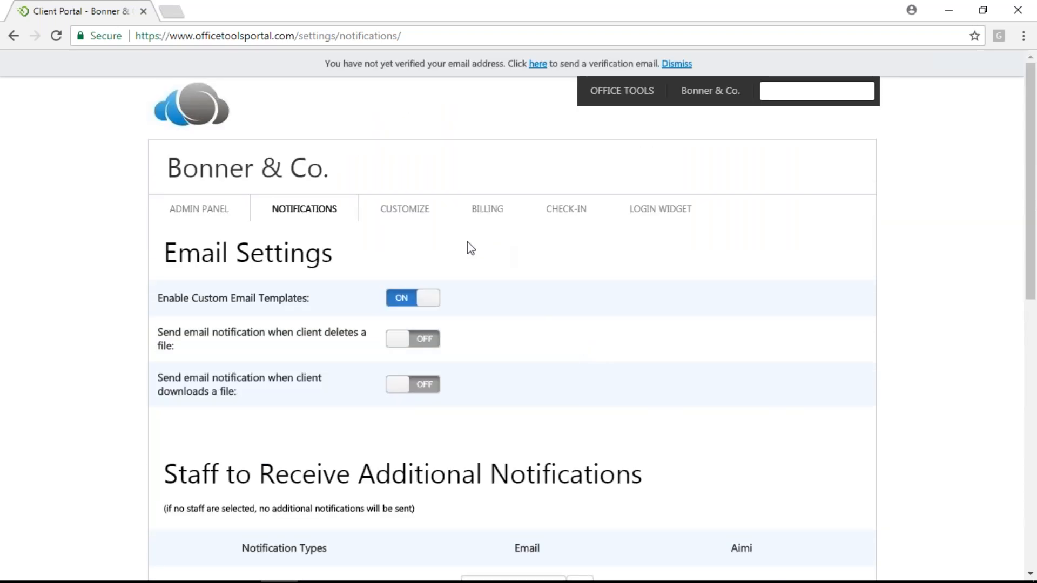
pyautogui.click(387, 212)
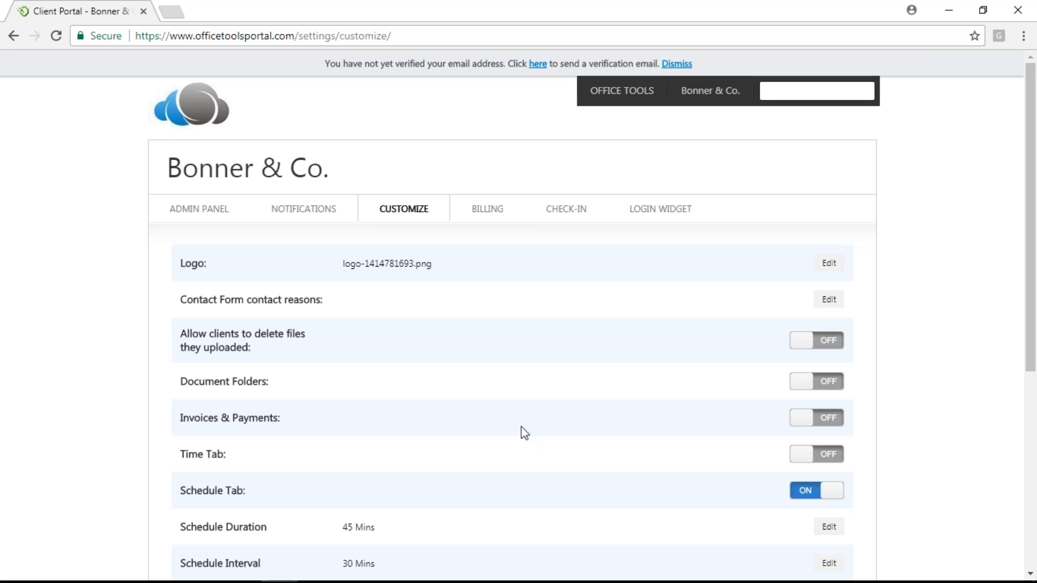
pyautogui.scroll(-2, 521, 433)
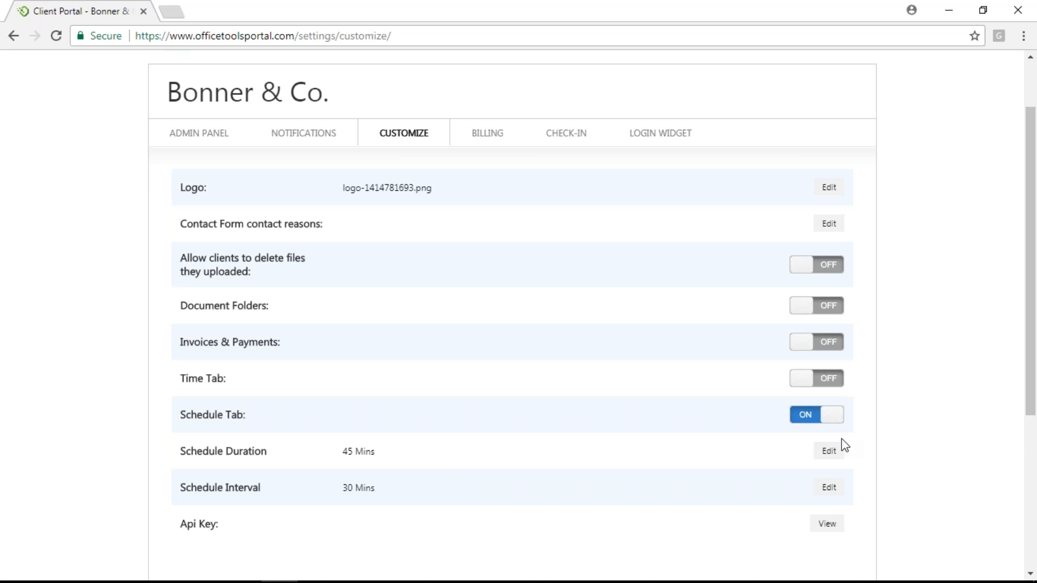
# Leave the 45-minute schedule duration unchanged and bring up the Edit Schedule Interval dialog
pyautogui.click(828, 453)
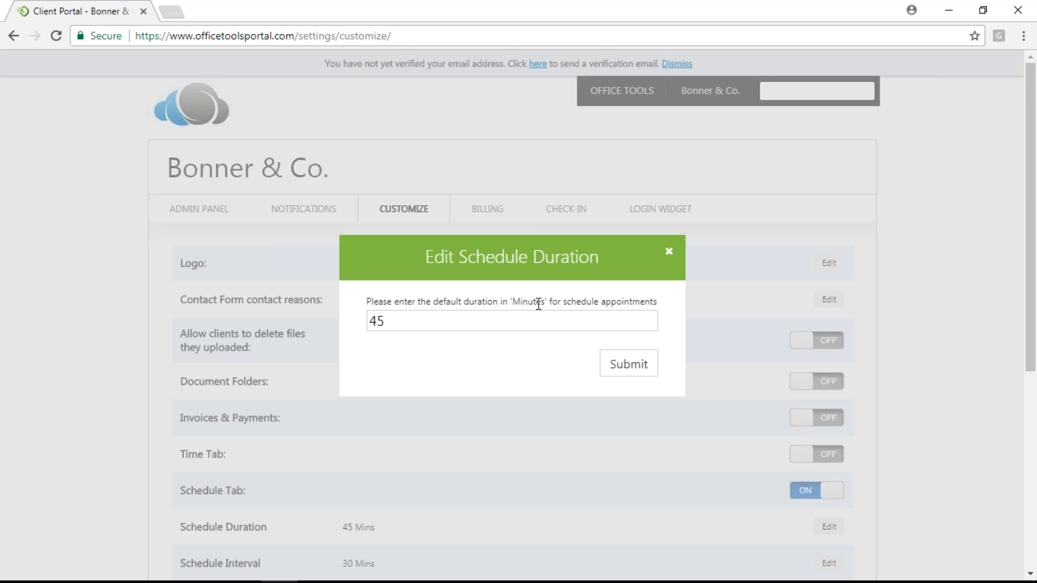
pyautogui.click(669, 251)
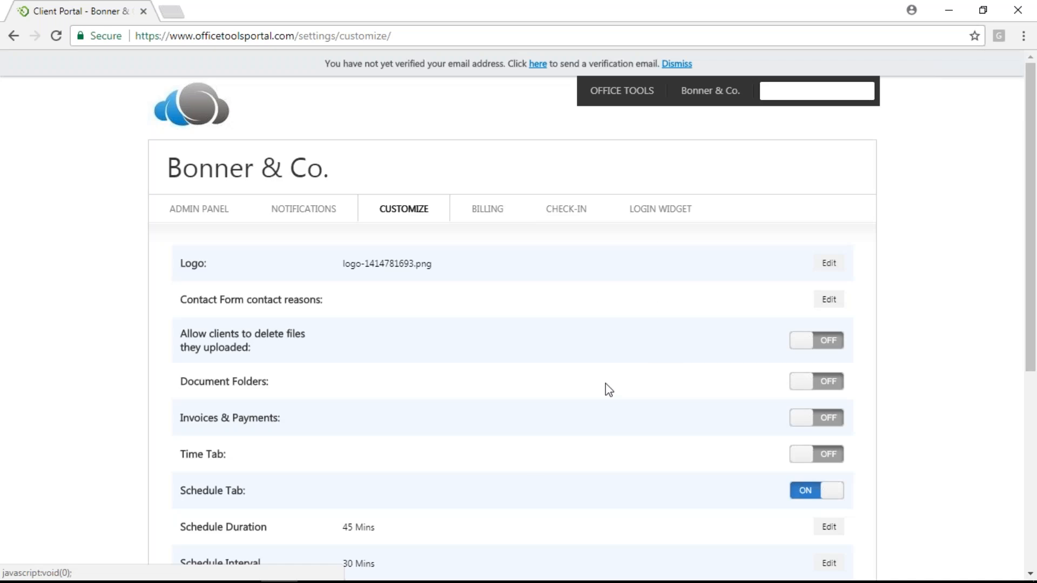
pyautogui.scroll(-3, 514, 456)
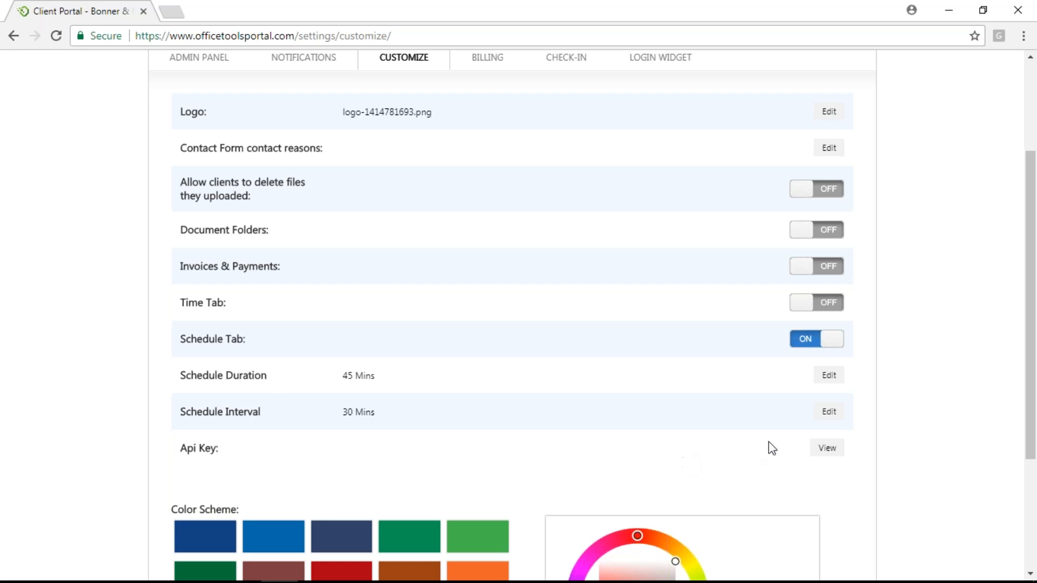
pyautogui.click(828, 412)
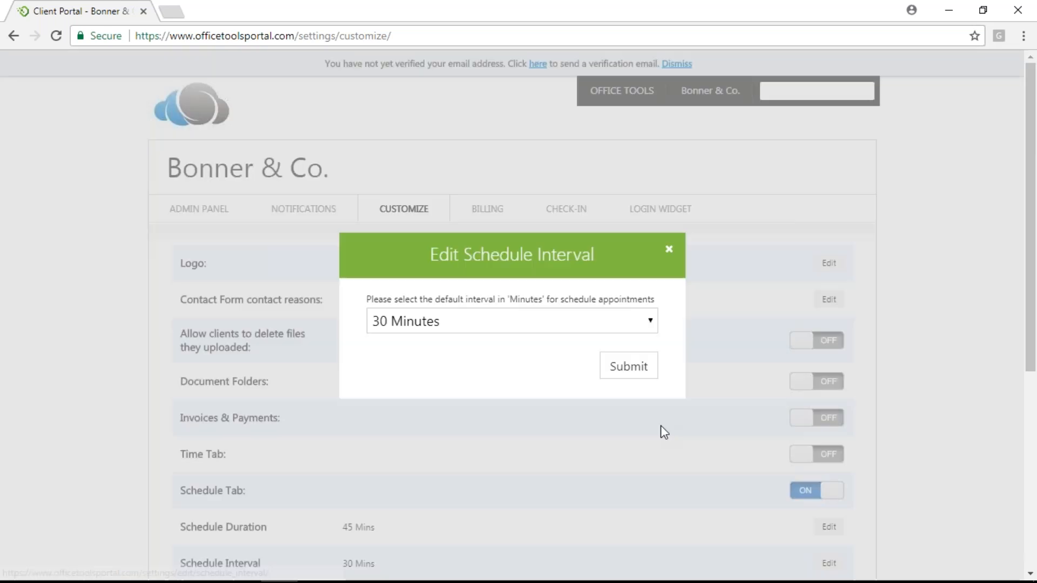
# Choose 30 Minutes in the interval dropdown and submit the Edit Schedule Interval dialog
pyautogui.click(649, 330)
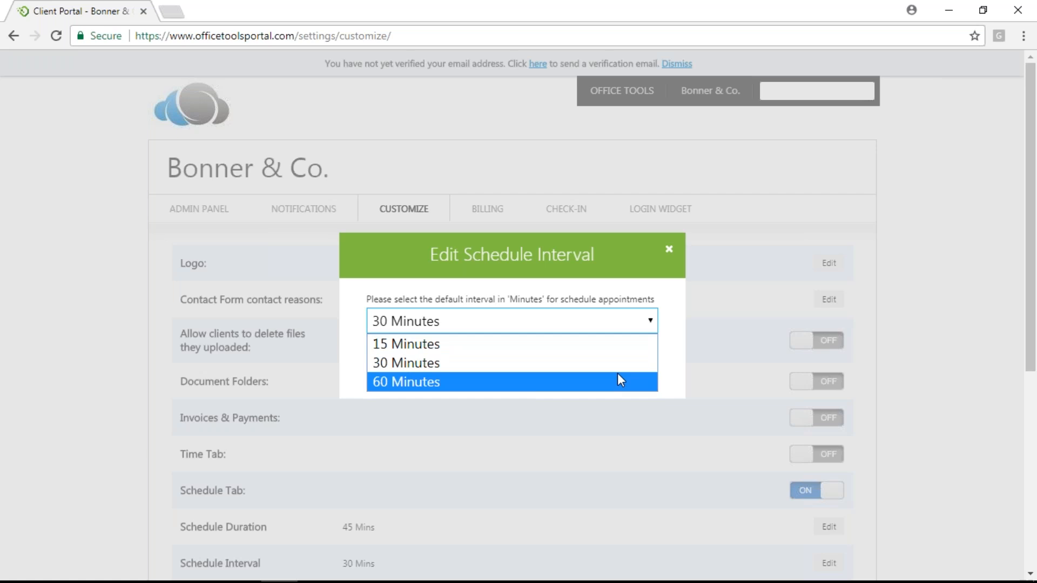
pyautogui.click(652, 323)
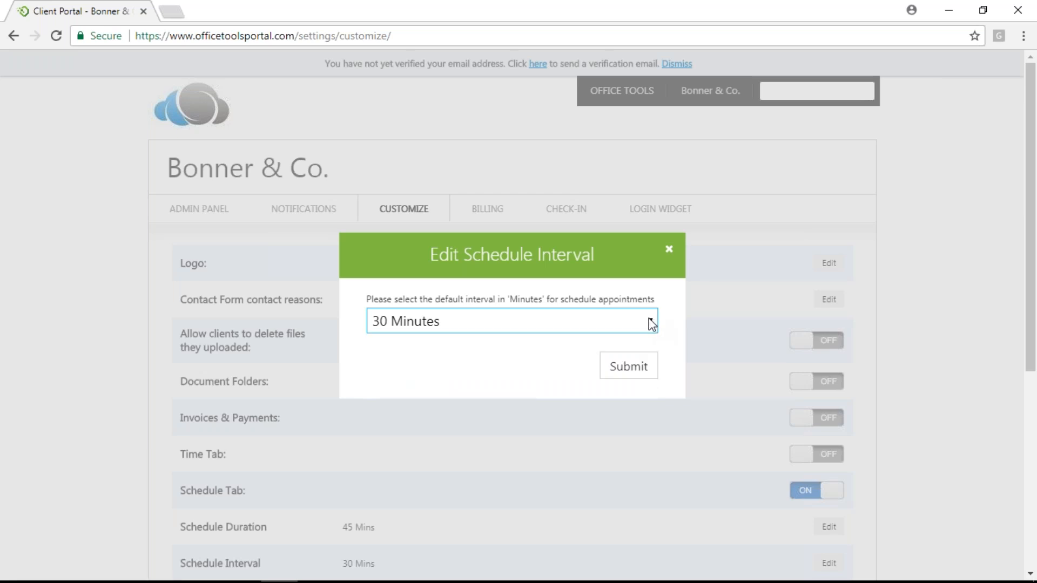
pyautogui.click(639, 370)
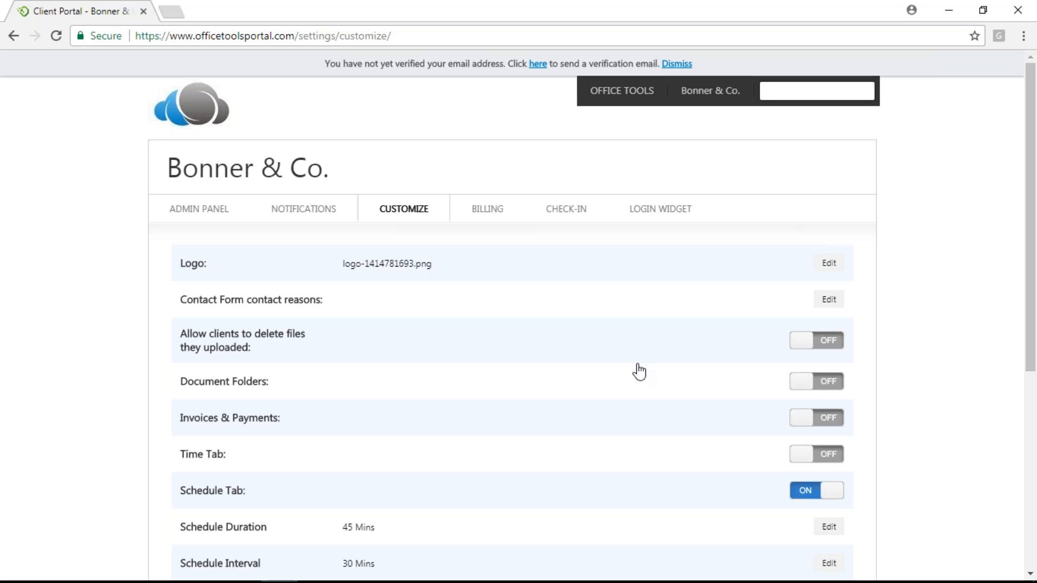
# Scroll down the Customize page and open the CHECK-IN field settings
pyautogui.scroll(-3, 639, 372)
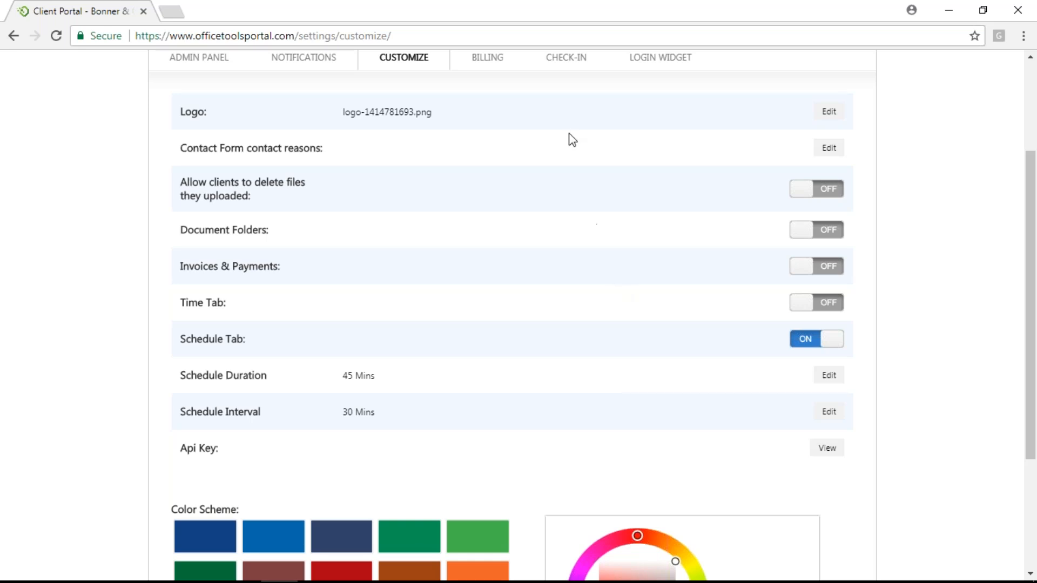
pyautogui.click(556, 69)
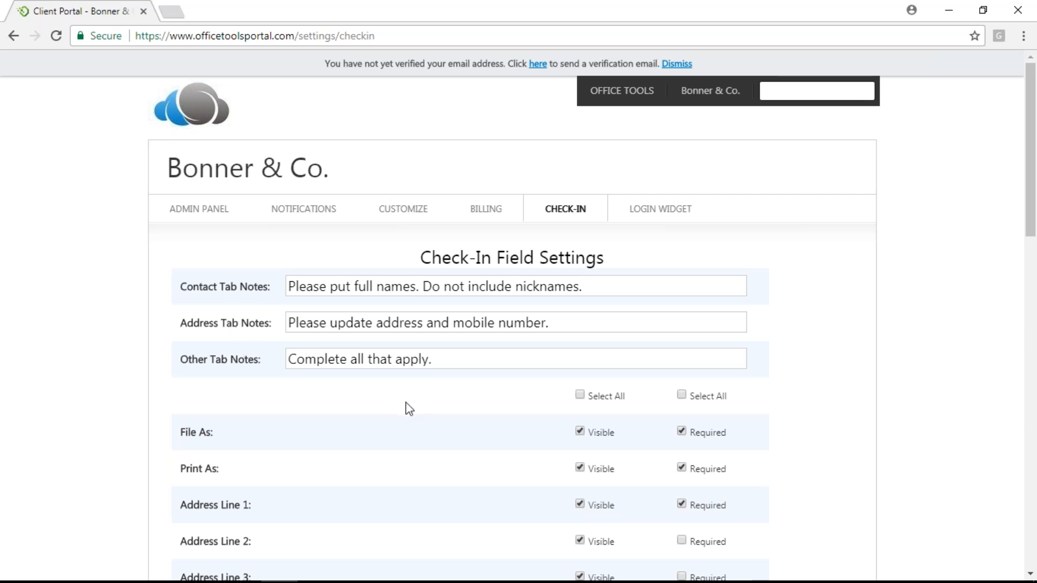
# Scroll through the Check-In Field Settings and select the Contact Tab Notes message text
pyautogui.scroll(-4, 418, 396)
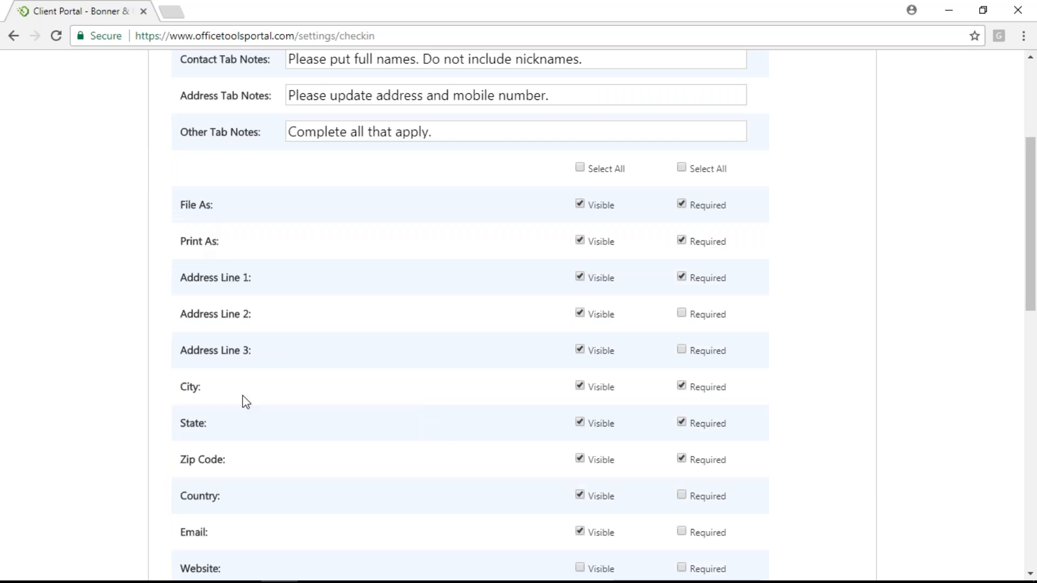
pyautogui.scroll(-10, 267, 483)
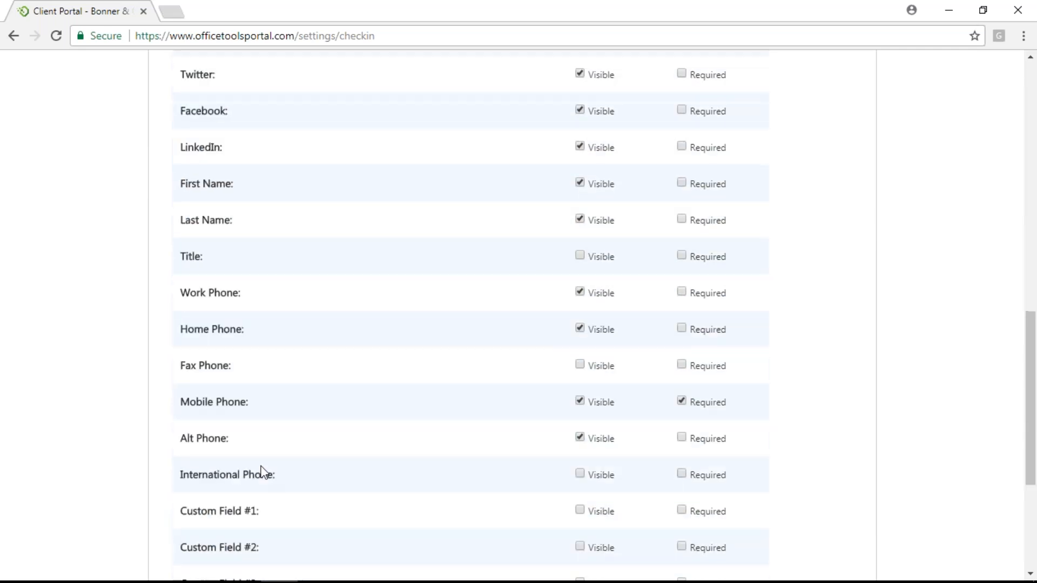
pyautogui.scroll(14, 255, 463)
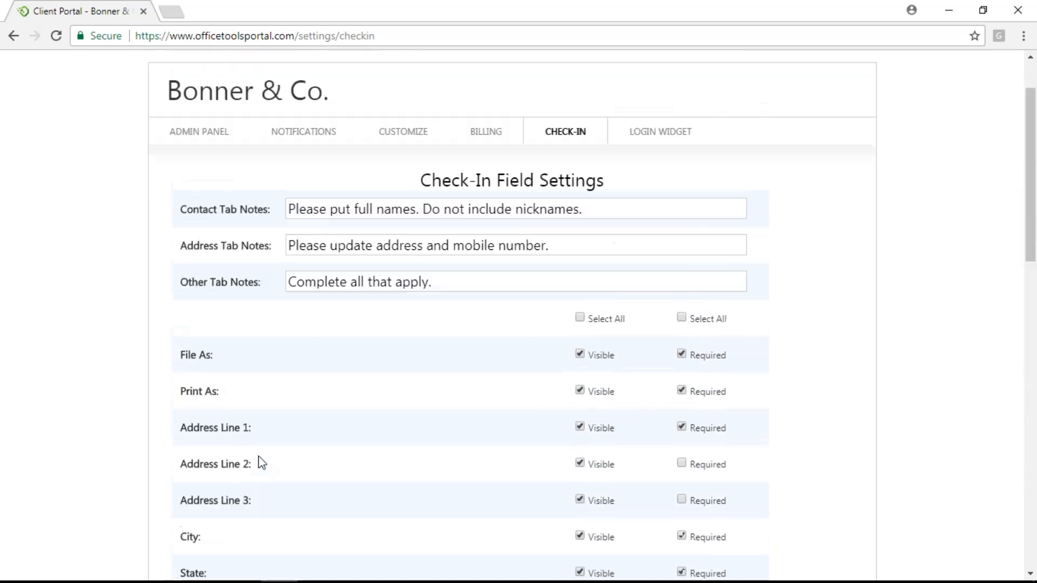
pyautogui.scroll(-16, 262, 463)
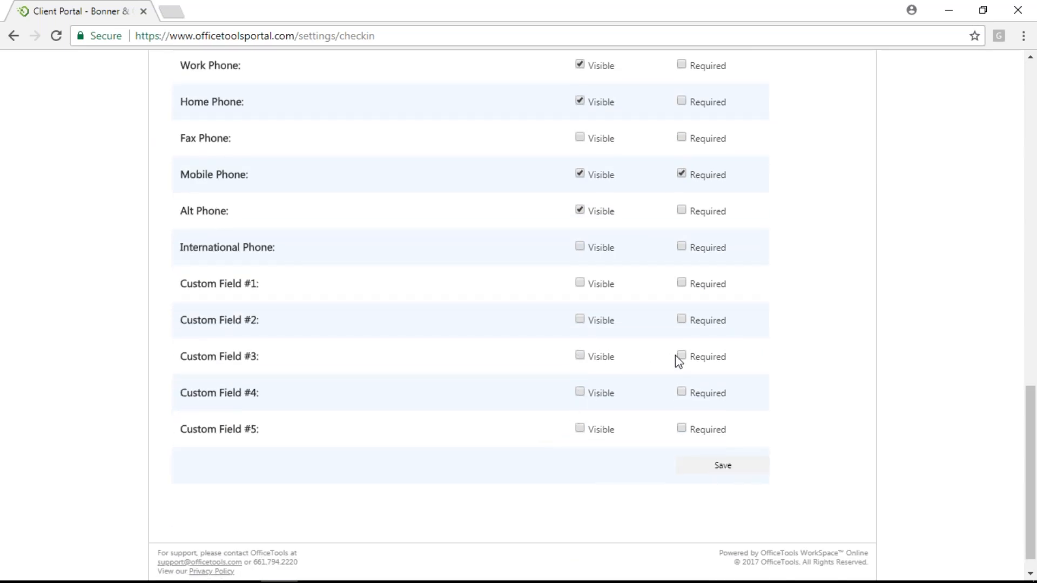
pyautogui.scroll(11, 251, 373)
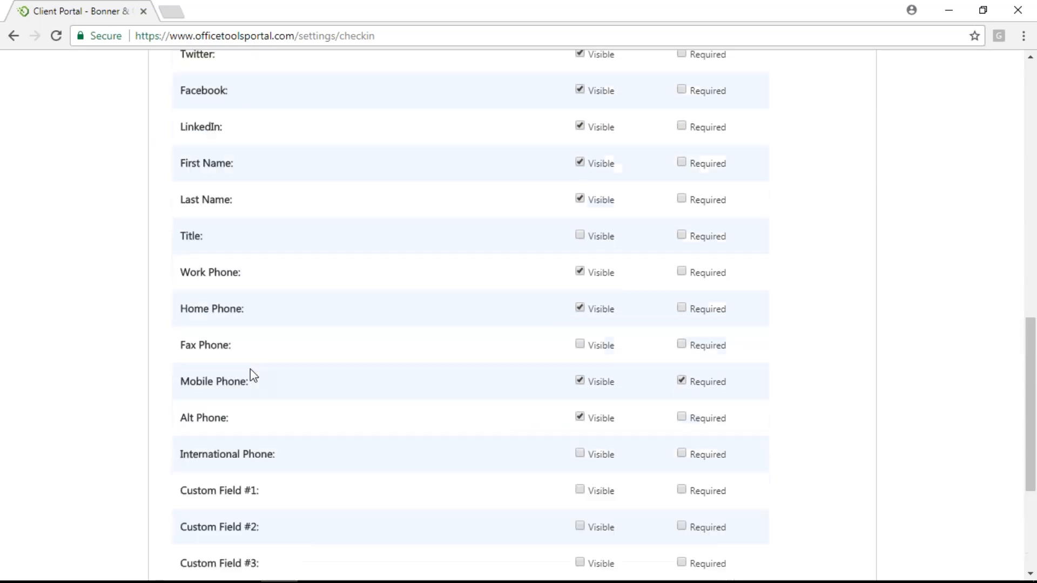
pyautogui.scroll(5, 250, 369)
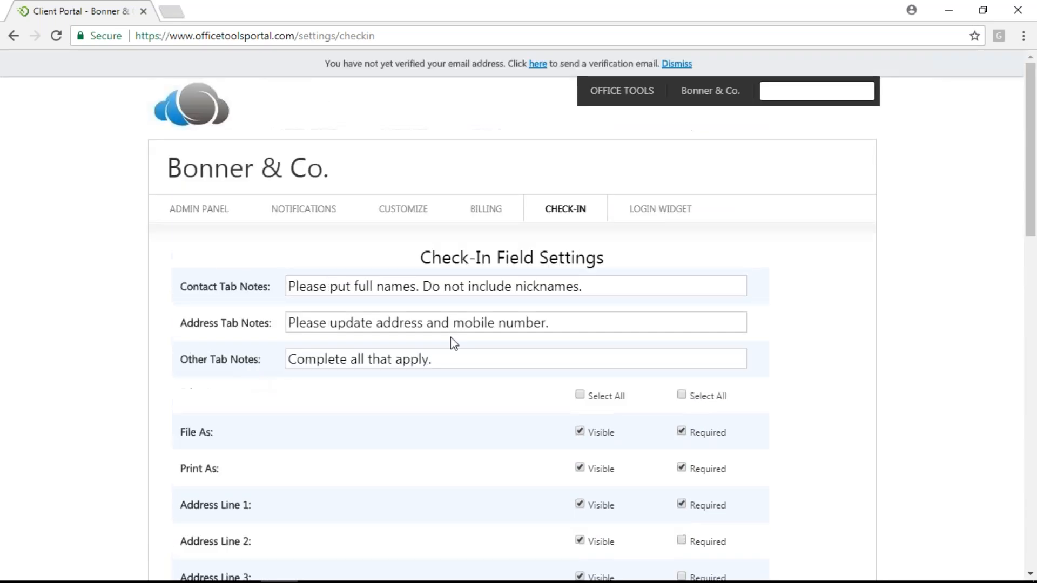
pyautogui.moveTo(591, 290); pyautogui.dragTo(290, 265)
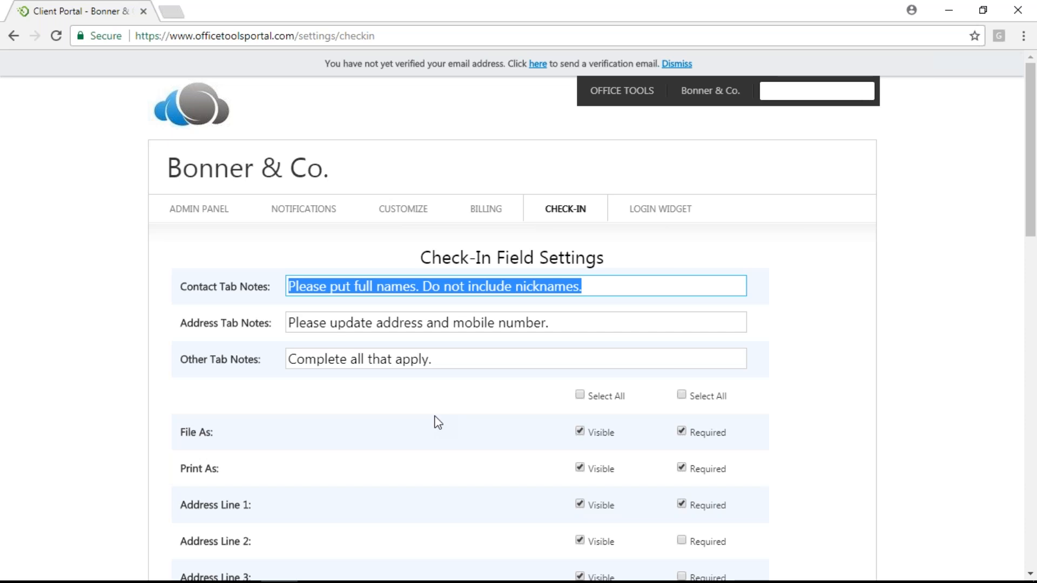
# Review the remaining check-in fields, then log out of the client portal
pyautogui.scroll(-4, 551, 429)
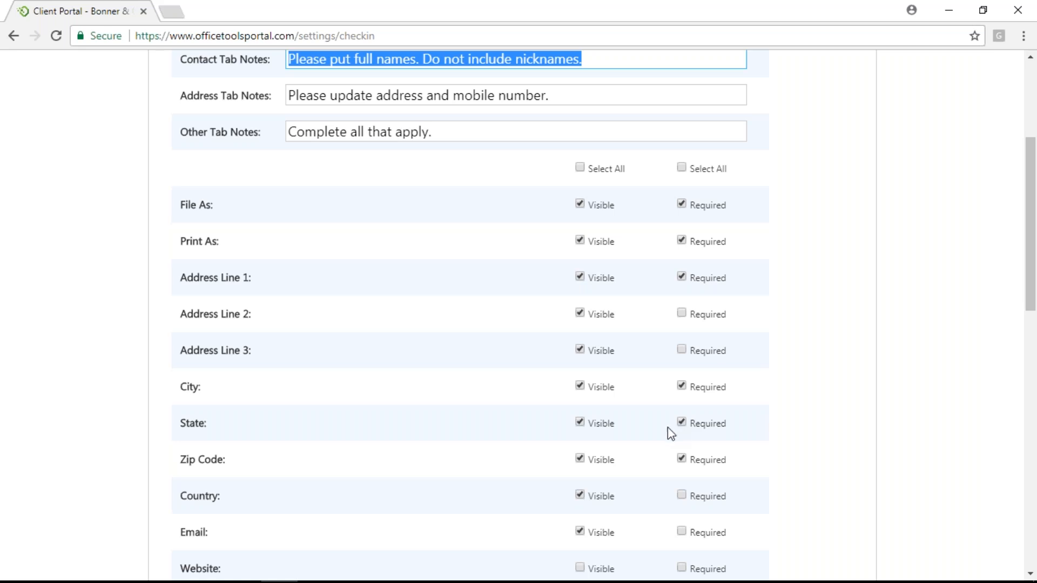
pyautogui.scroll(-8, 547, 436)
pyautogui.scroll(-3, 547, 437)
pyautogui.scroll(4, 546, 438)
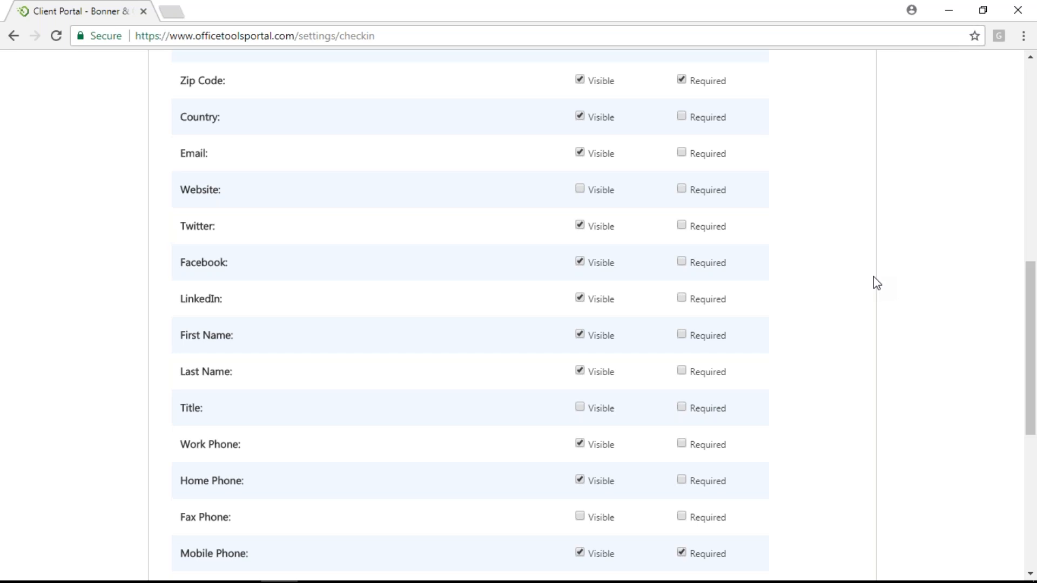
pyautogui.scroll(8, 922, 166)
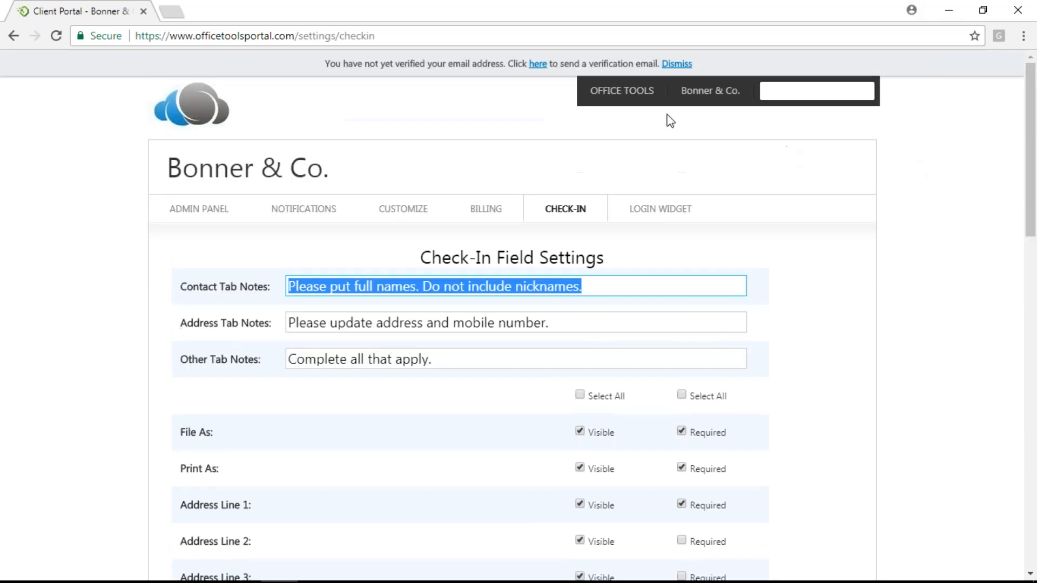
pyautogui.moveTo(627, 93)
pyautogui.click(640, 286)
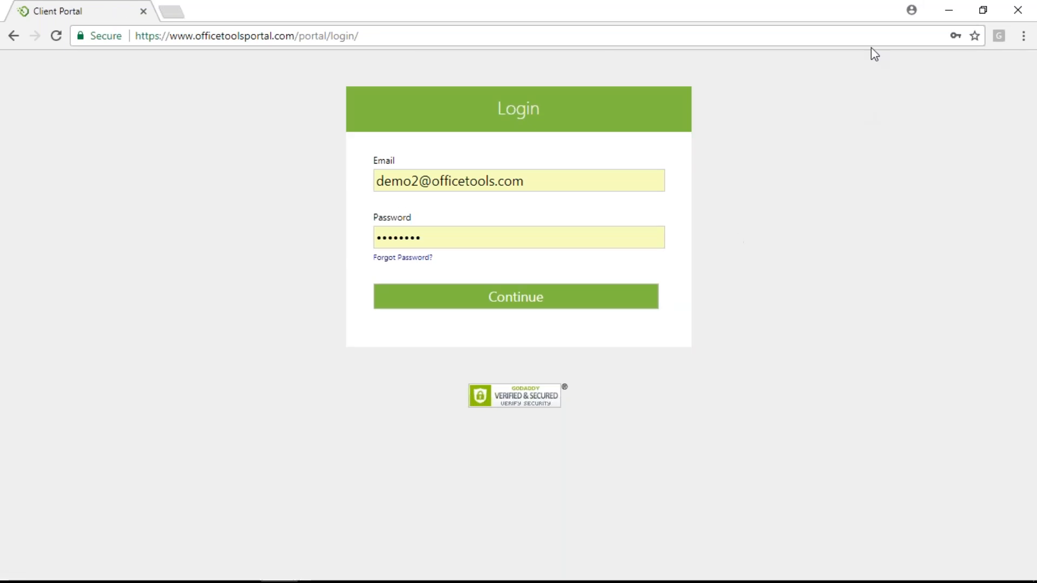
# Minimize Chrome, switch to the OfficeTools WorkSpace Schedule, and open its Portal menu
pyautogui.click(950, 10)
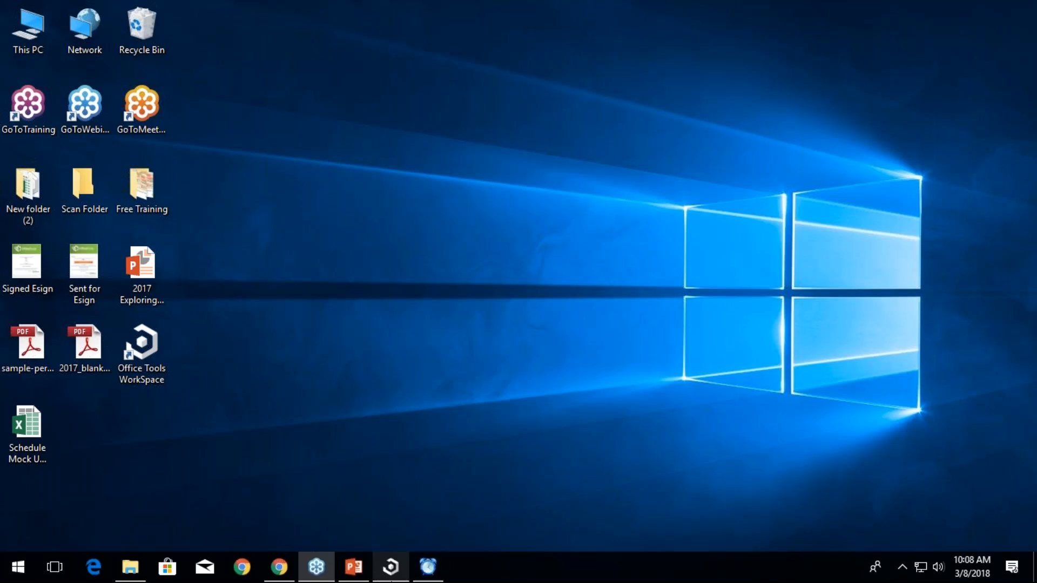
pyautogui.click(390, 566)
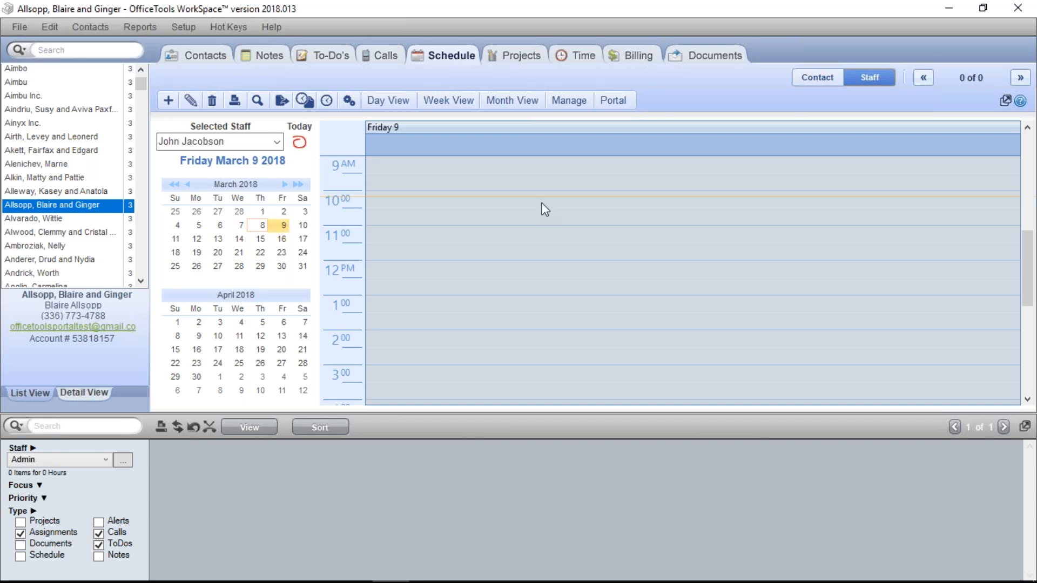
pyautogui.click(627, 111)
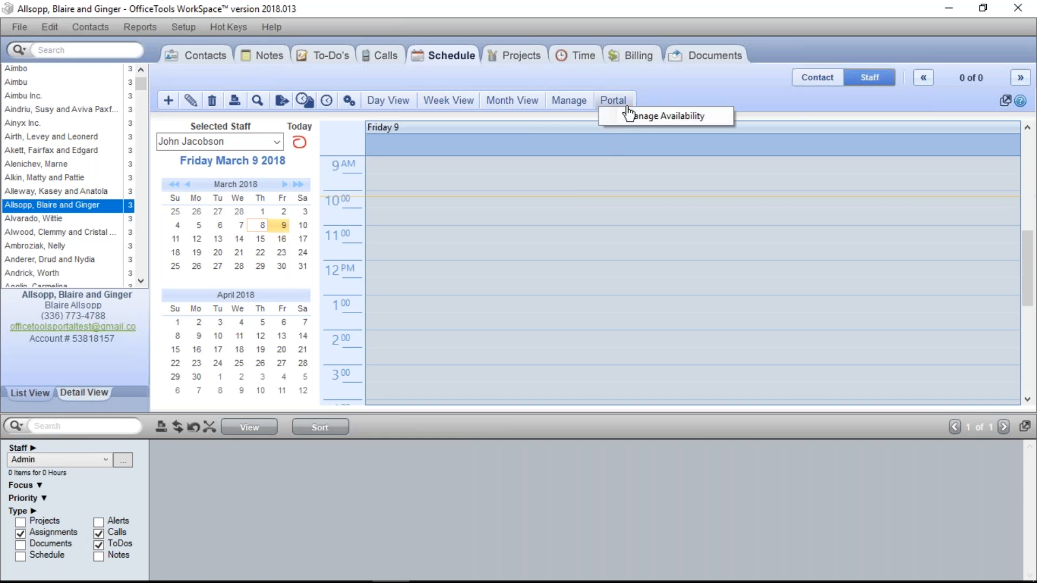
# Open Manage Availability for the March 4–10 week and view the staff member list
pyautogui.click(683, 121)
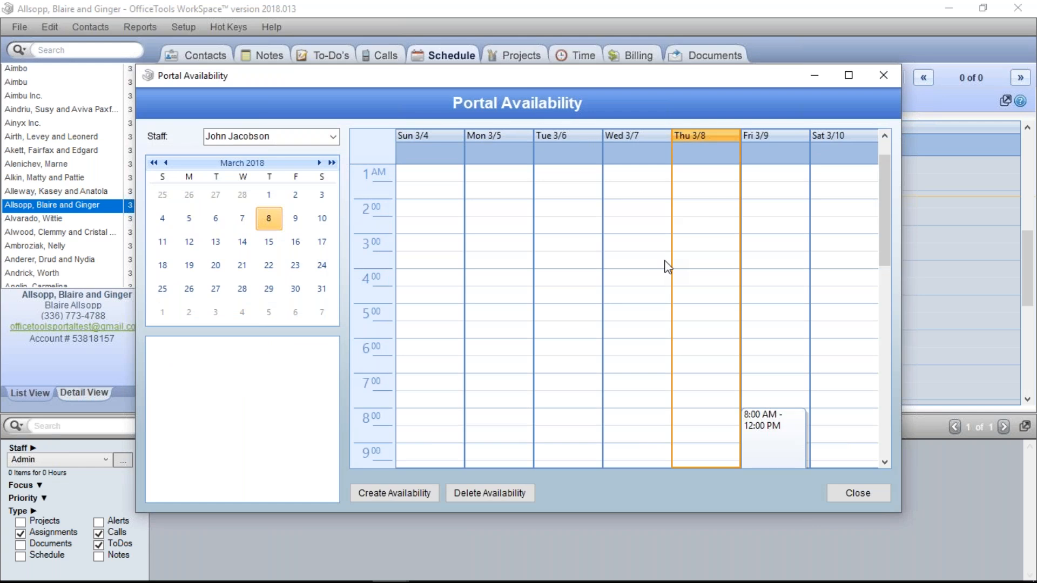
pyautogui.click(333, 136)
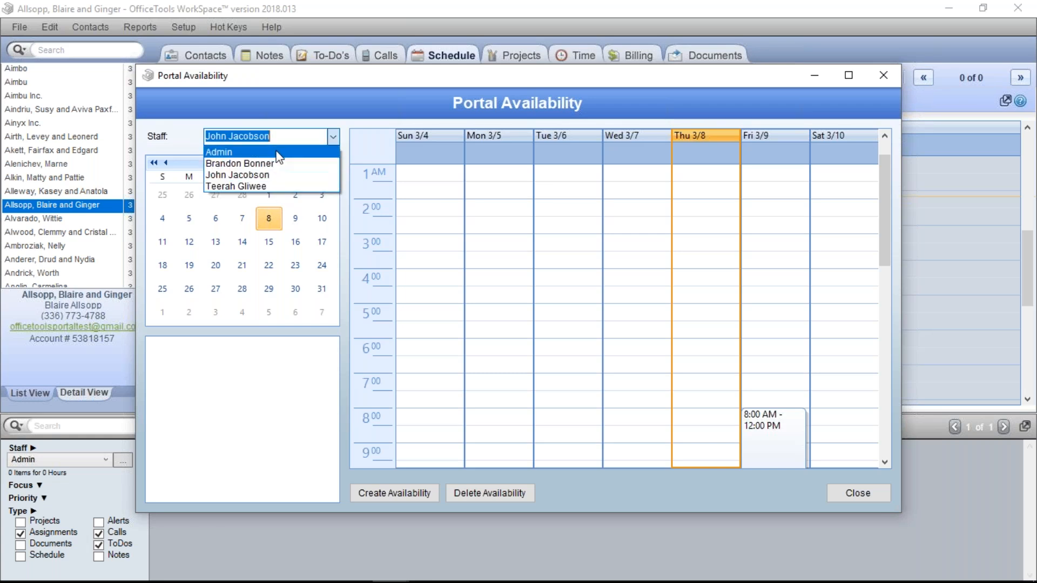
pyautogui.click(318, 178)
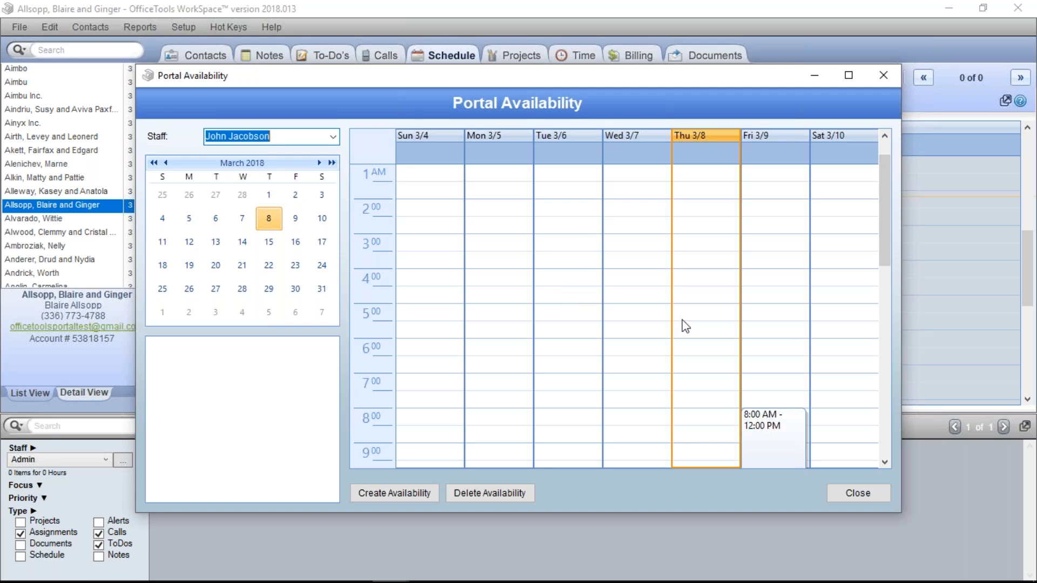
pyautogui.scroll(-3, 680, 325)
pyautogui.scroll(-4, 680, 326)
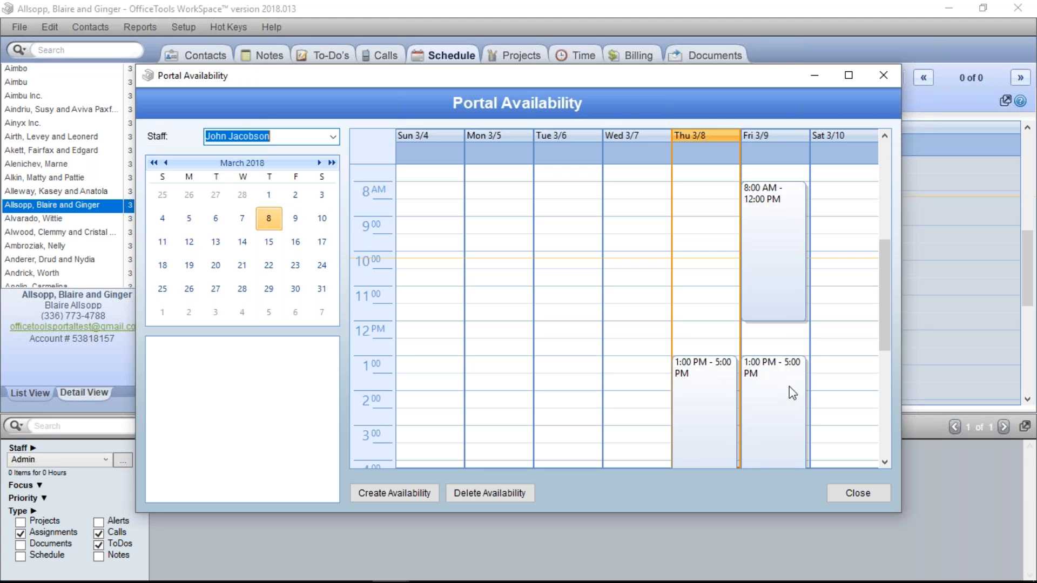
pyautogui.scroll(-2, 794, 388)
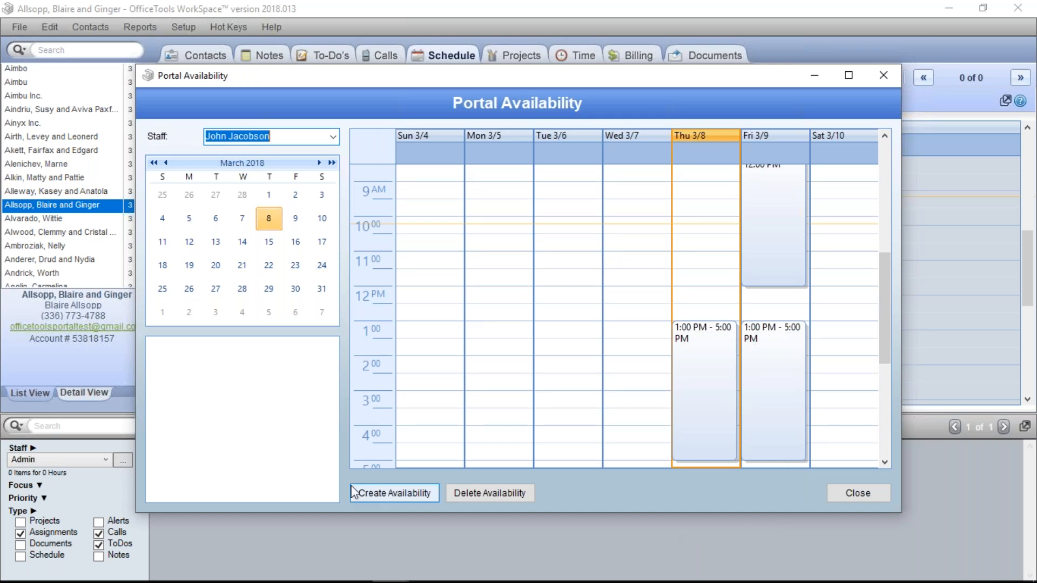
# Create a new availability block starting at 8:00 AM and ending at 12:00 PM
pyautogui.click(393, 495)
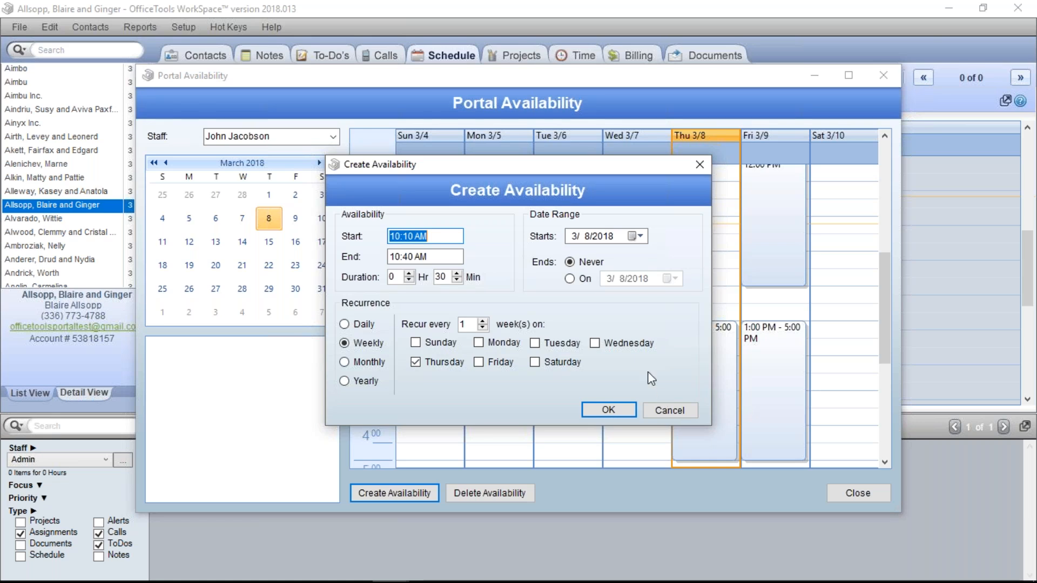
pyautogui.write('8')
pyautogui.press('Tab')
pyautogui.write('12')
pyautogui.press('Tab')
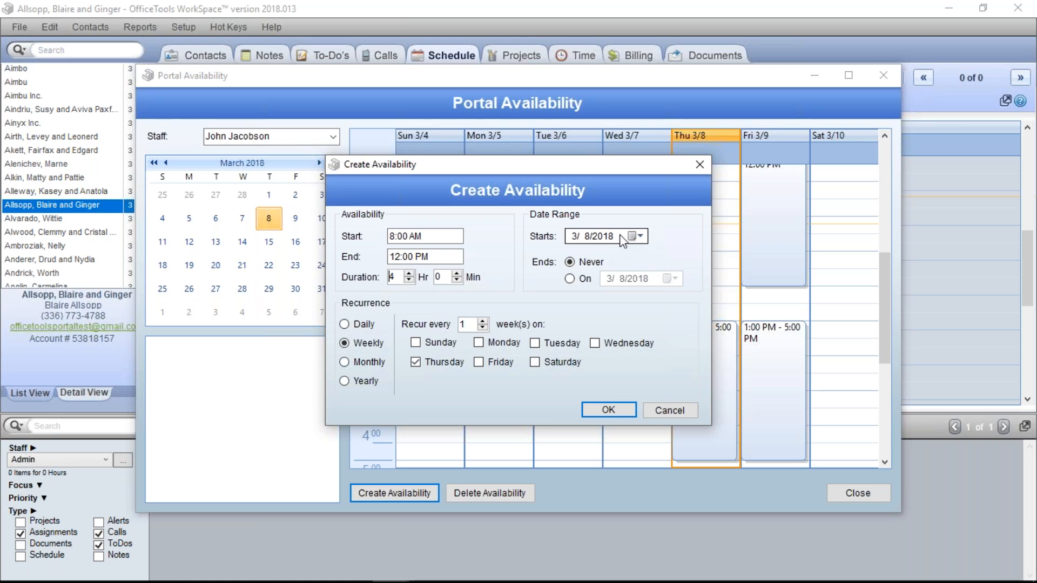
# Set the availability to start on 4/2/2018 and end on 4/30/2018
pyautogui.click(635, 236)
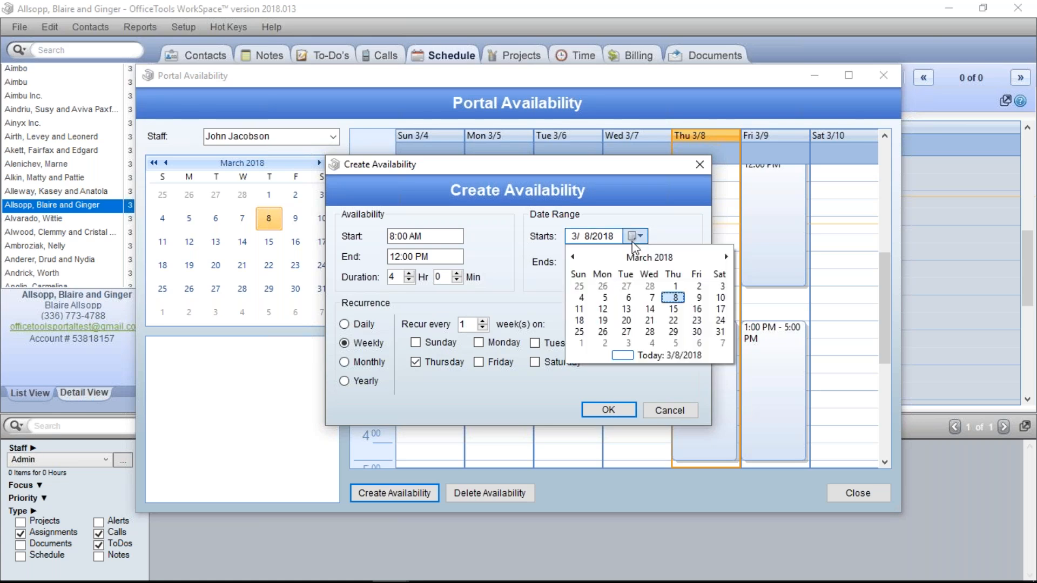
pyautogui.click(605, 344)
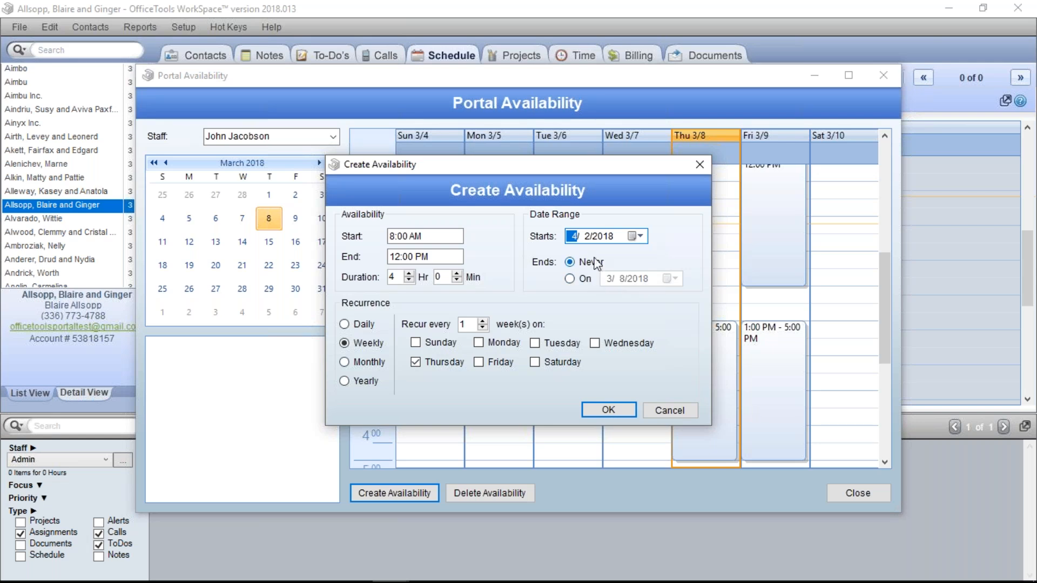
pyautogui.click(585, 279)
pyautogui.click(671, 278)
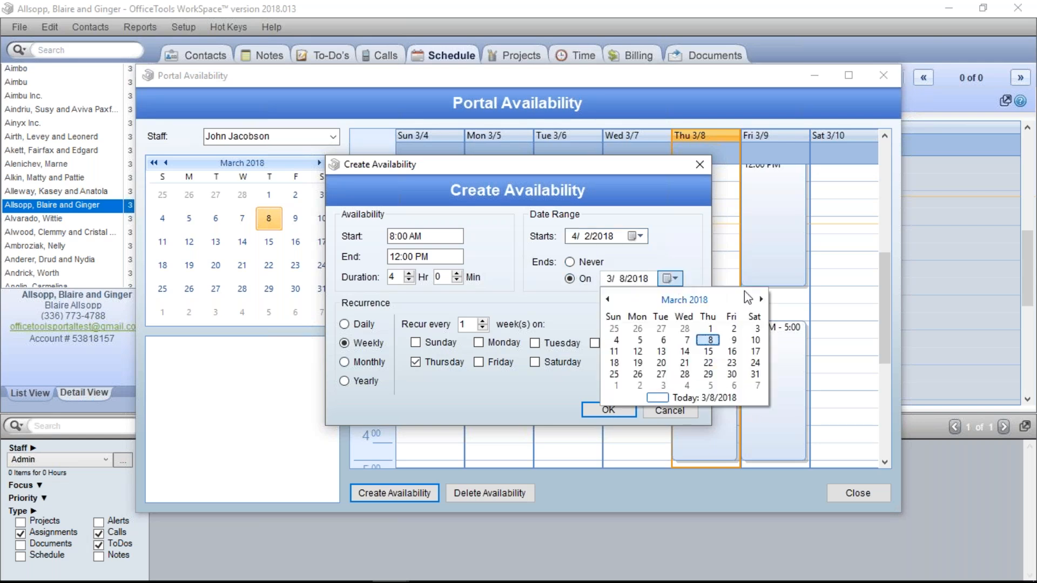
pyautogui.click(761, 300)
pyautogui.click(638, 385)
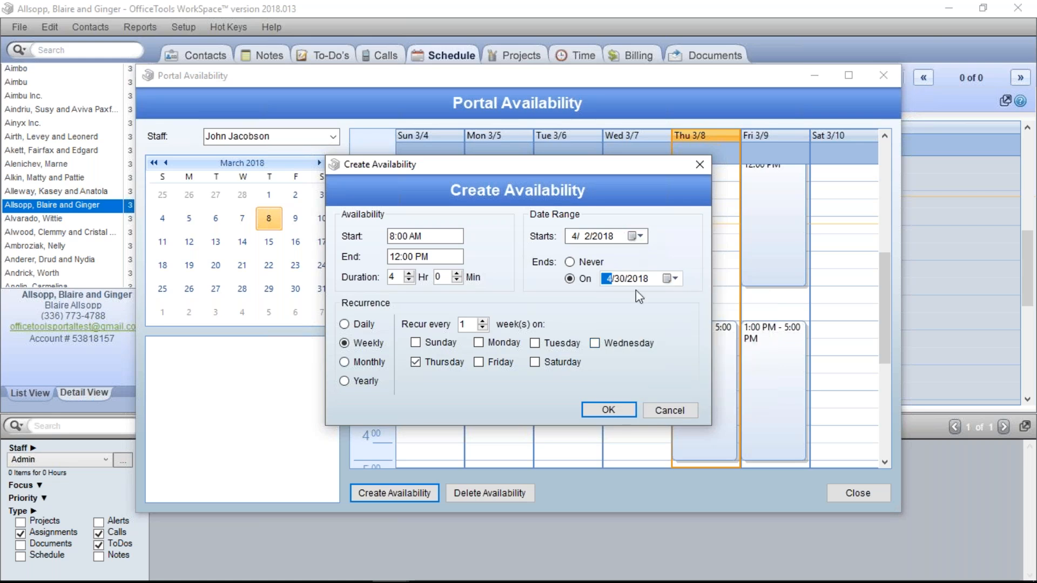
pyautogui.click(584, 264)
pyautogui.click(585, 279)
# Check Monday through Friday for the weekly repeat and save the availability
pyautogui.click(512, 347)
pyautogui.click(554, 349)
pyautogui.click(601, 345)
pyautogui.click(510, 363)
pyautogui.click(557, 344)
pyautogui.click(442, 363)
pyautogui.click(451, 364)
pyautogui.click(561, 343)
pyautogui.click(611, 410)
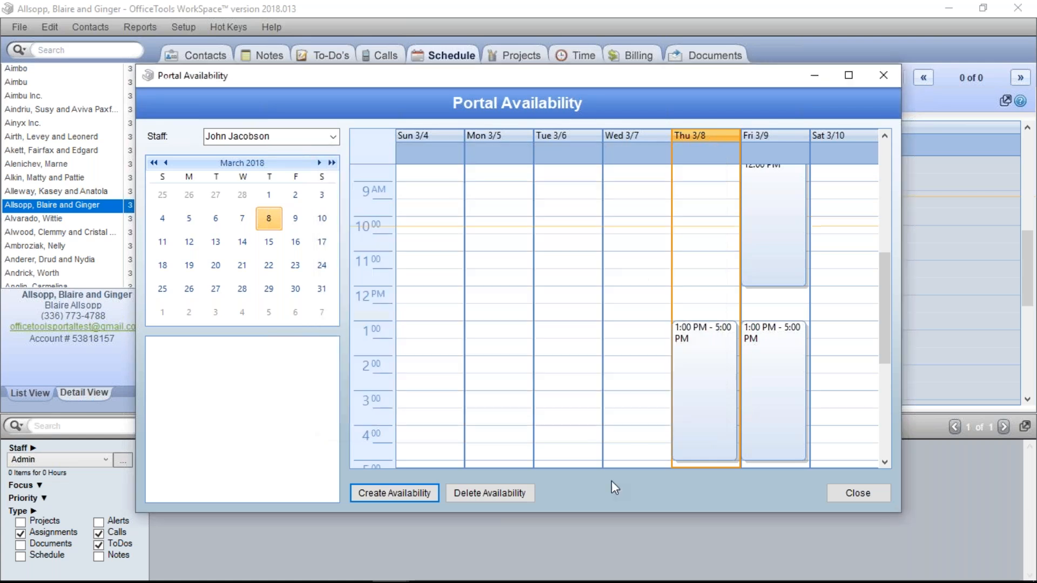
# Browse the availability week by week from April 2 into May 2018
pyautogui.click(196, 305)
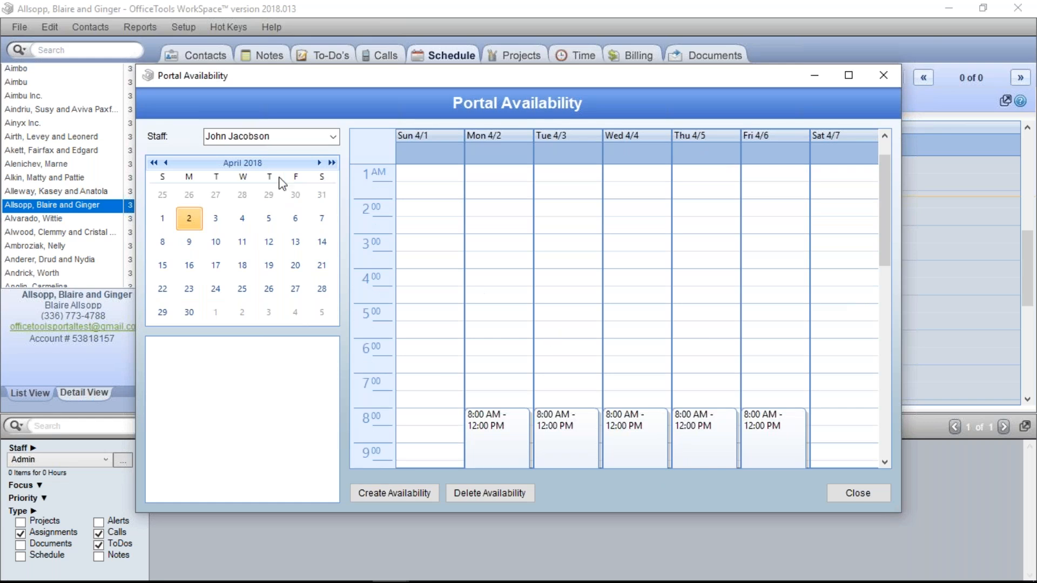
pyautogui.scroll(-2, 608, 412)
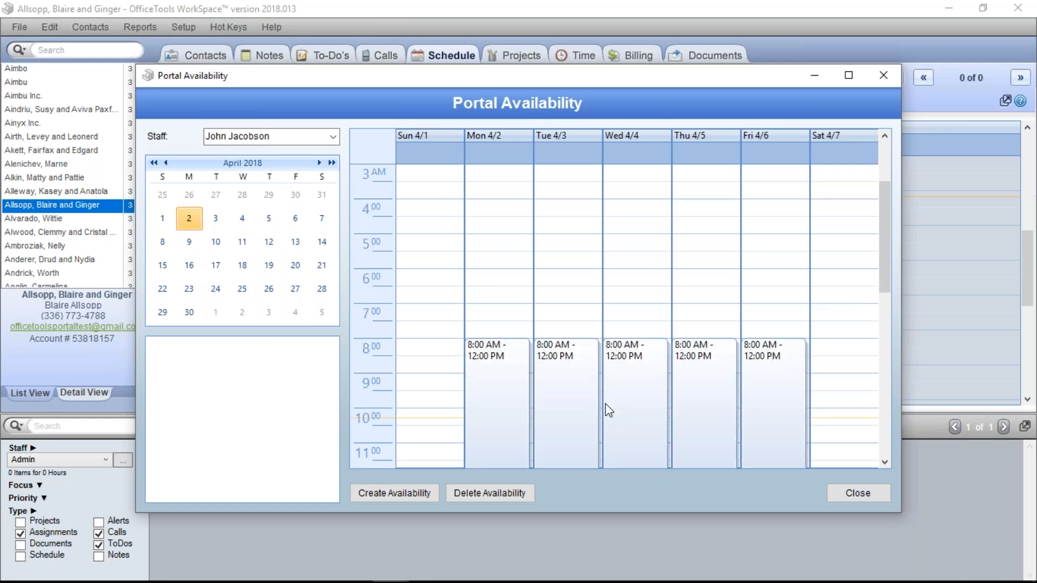
pyautogui.scroll(-3, 608, 412)
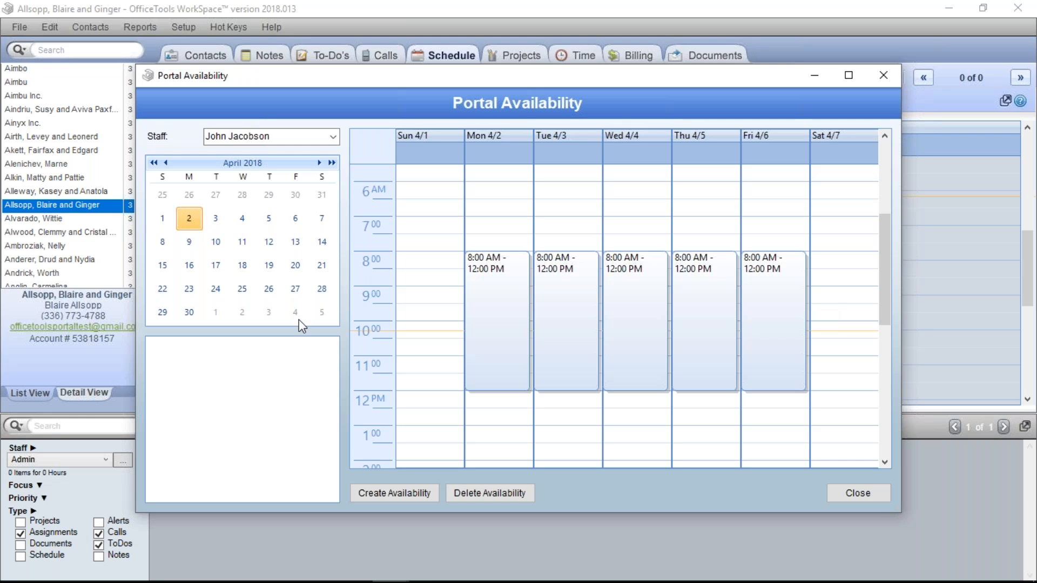
pyautogui.click(240, 241)
pyautogui.scroll(-3, 540, 367)
pyautogui.click(265, 283)
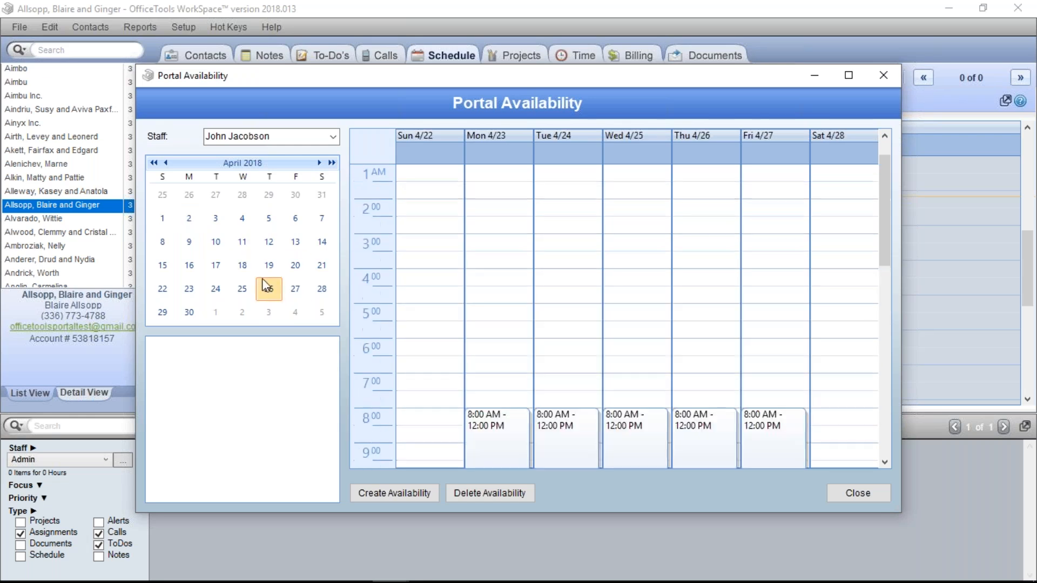
pyautogui.scroll(-5, 548, 411)
pyautogui.click(269, 313)
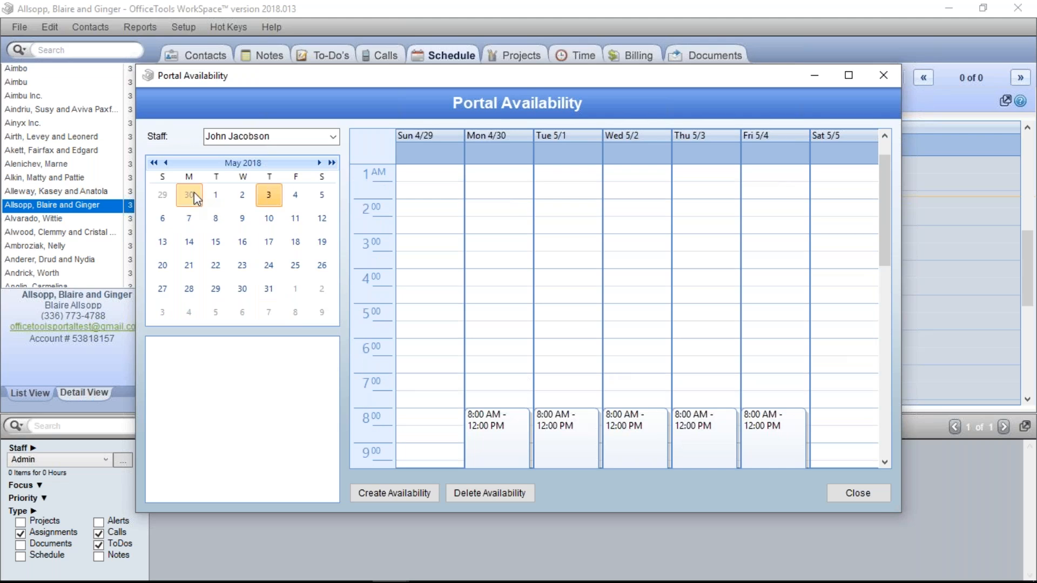
pyautogui.click(216, 219)
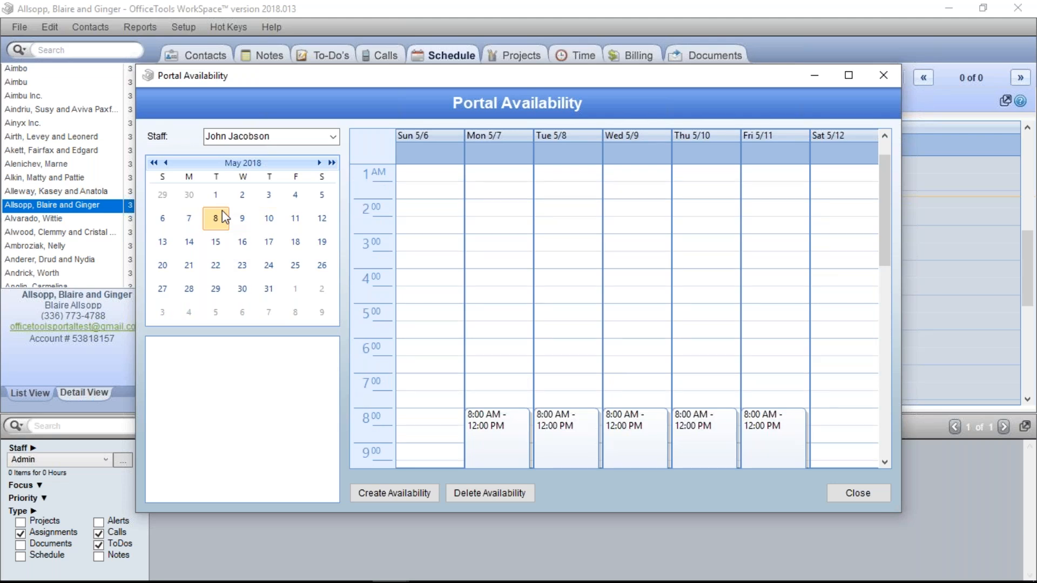
pyautogui.click(190, 195)
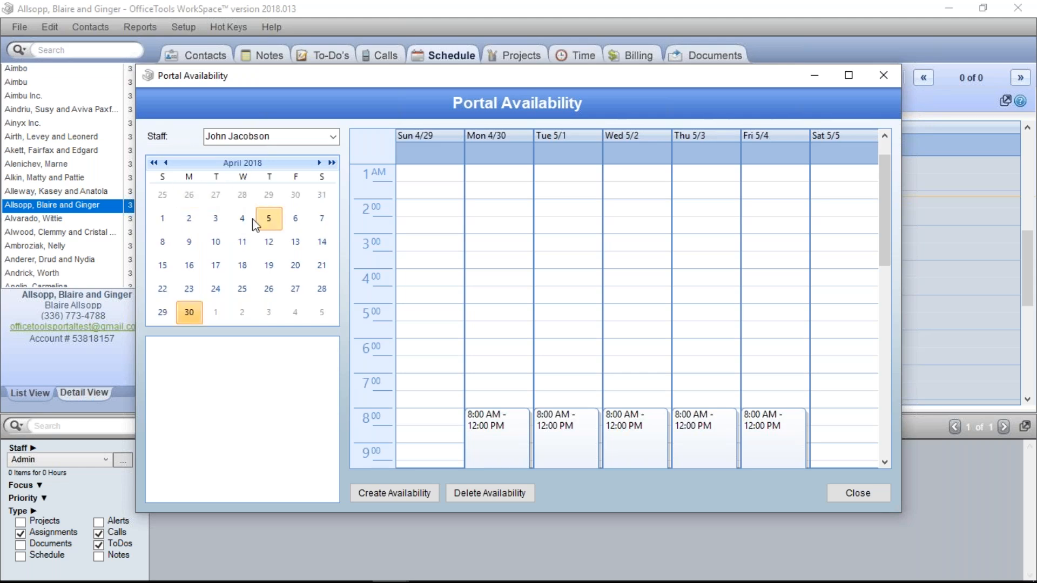
# Return to the week of April 2 and scroll down to the 8:00 AM–12:00 PM weekday blocks
pyautogui.click(190, 218)
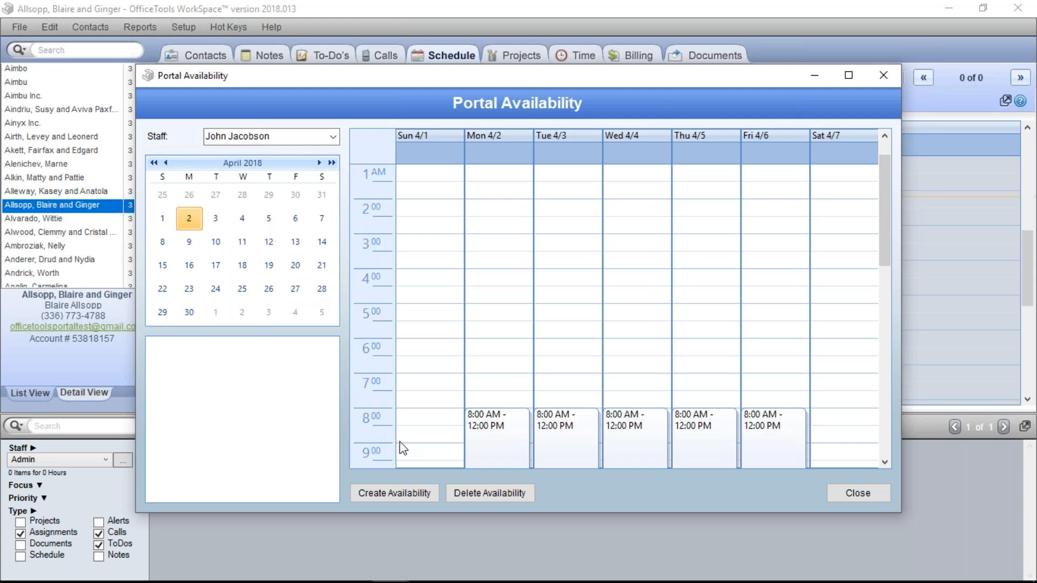
pyautogui.scroll(-4, 514, 390)
pyautogui.scroll(-1, 512, 387)
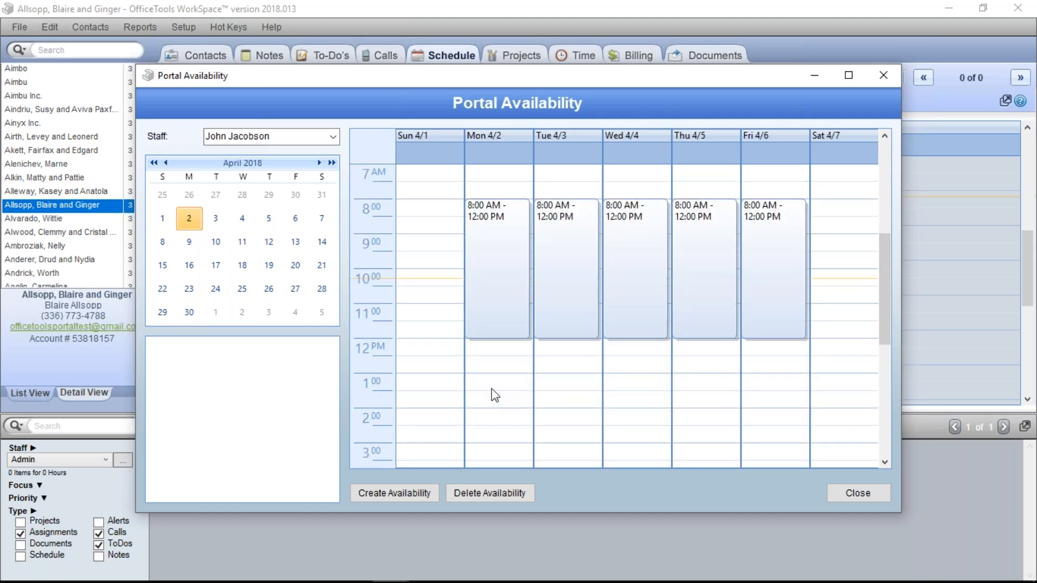
pyautogui.scroll(-2, 504, 430)
# Start a new availability slot from 1:00 PM to 5:00 PM
pyautogui.click(406, 494)
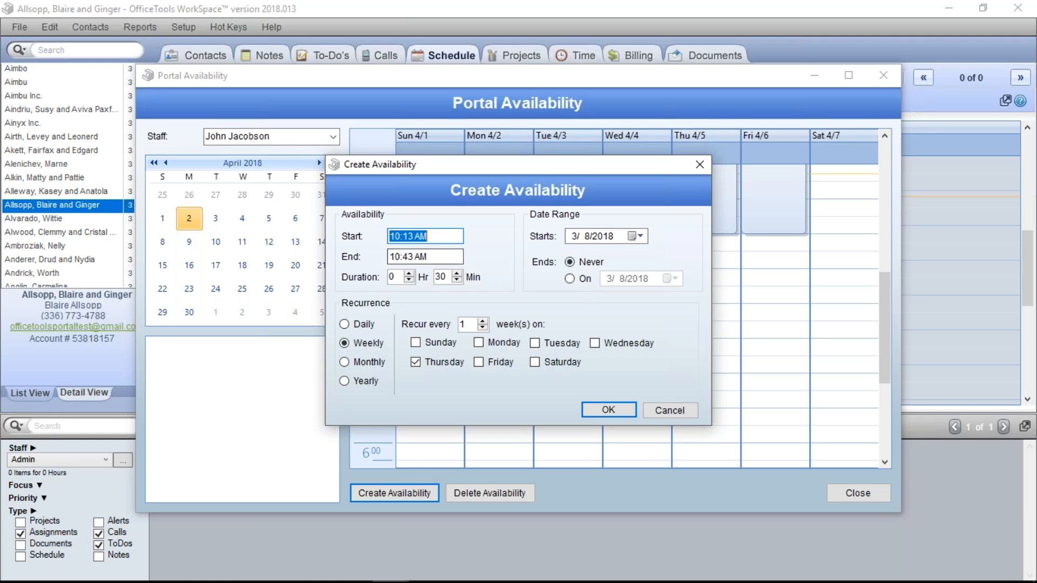
pyautogui.write('1')
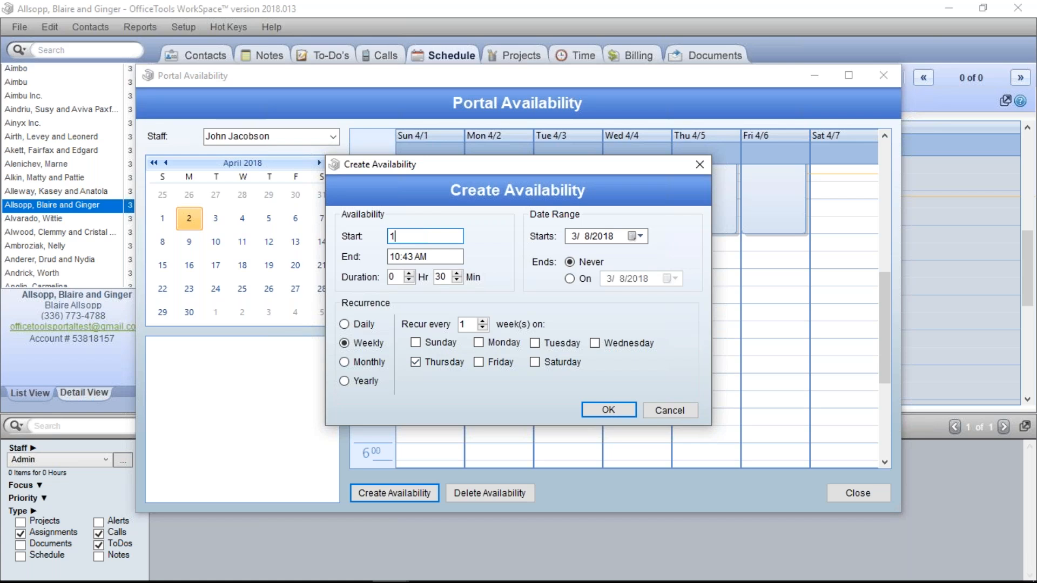
pyautogui.press('Tab')
pyautogui.write('5')
pyautogui.press('Tab')
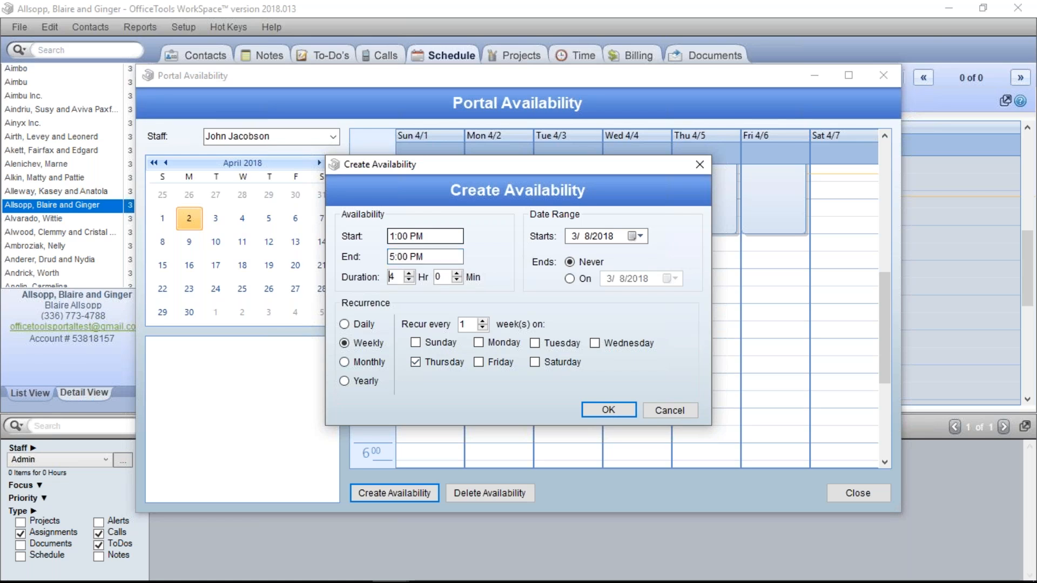
# Make the slot run from 4/2/2018 until 4/30/2018
pyautogui.click(631, 237)
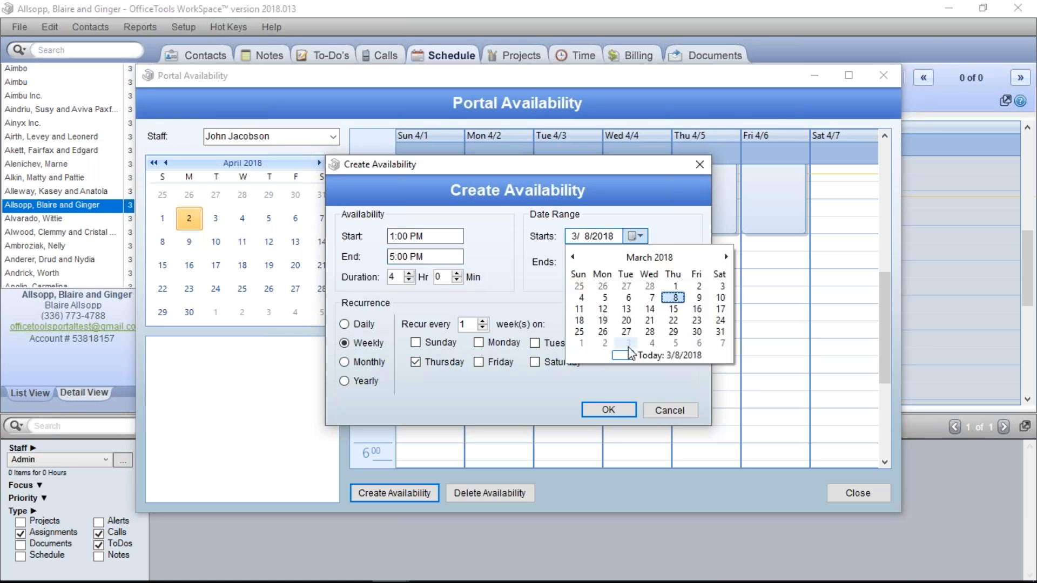
pyautogui.click(726, 258)
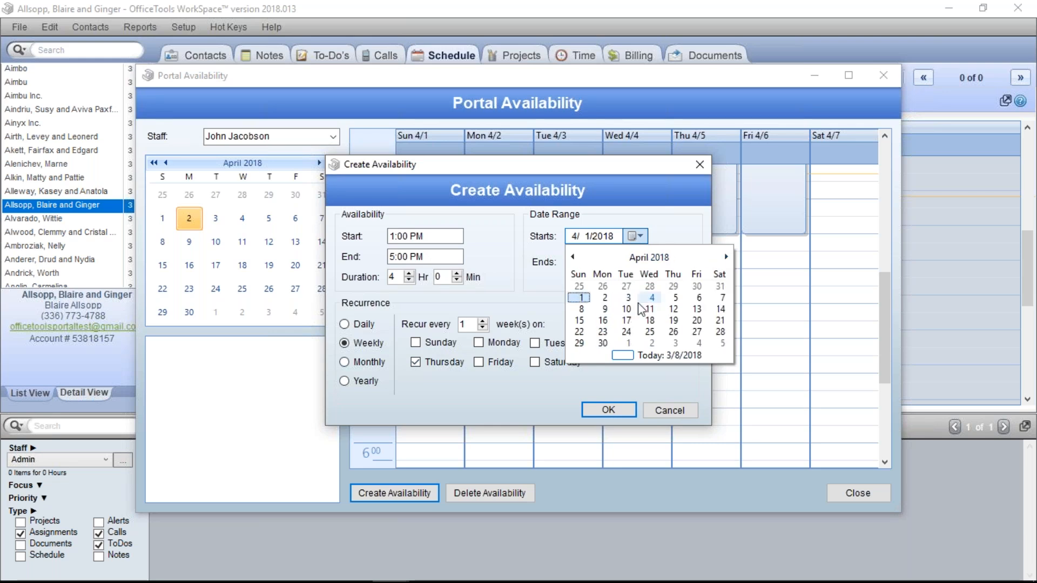
pyautogui.click(604, 298)
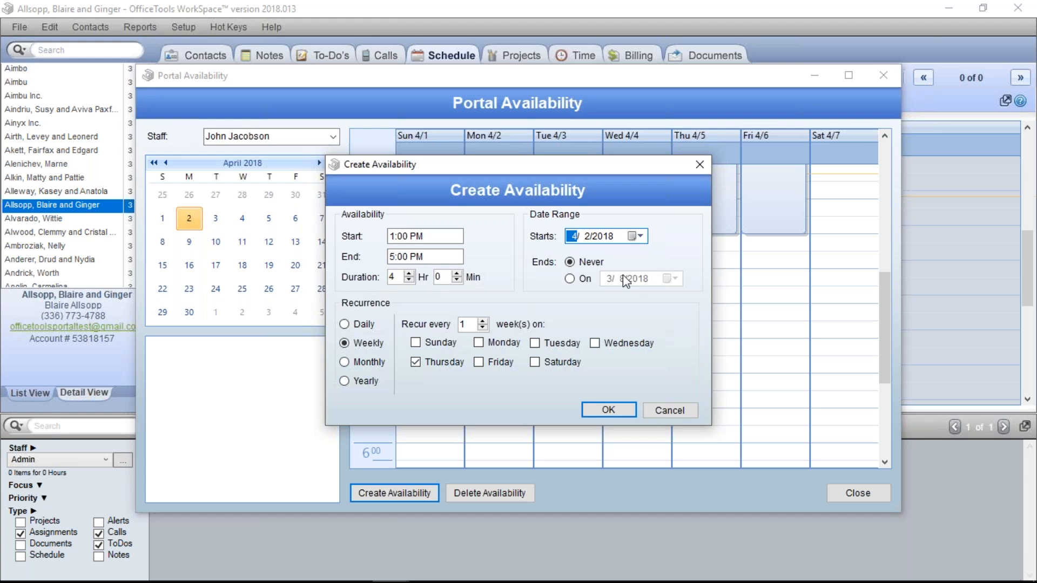
pyautogui.click(570, 278)
pyautogui.click(670, 280)
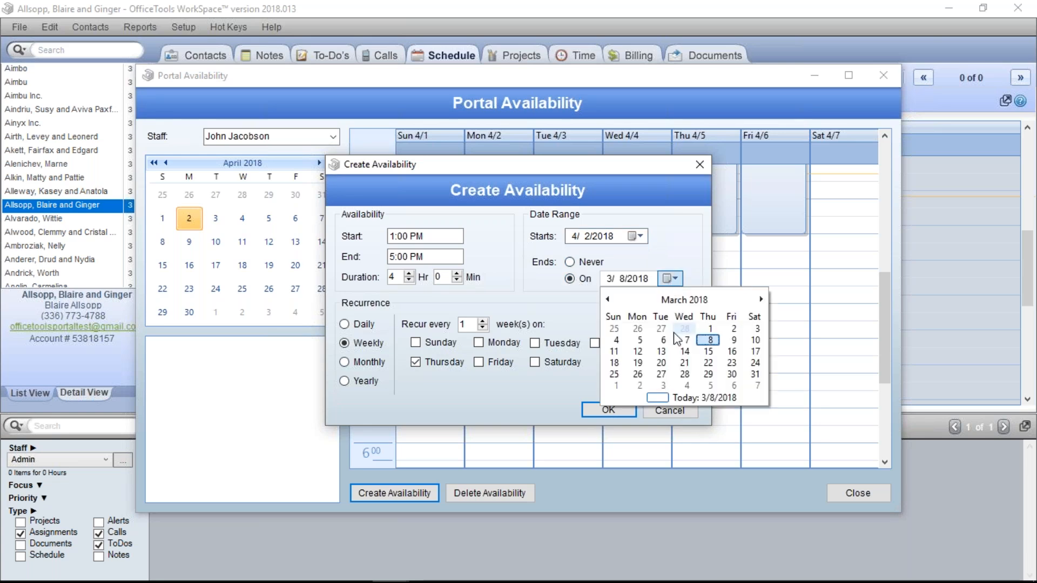
pyautogui.click(761, 299)
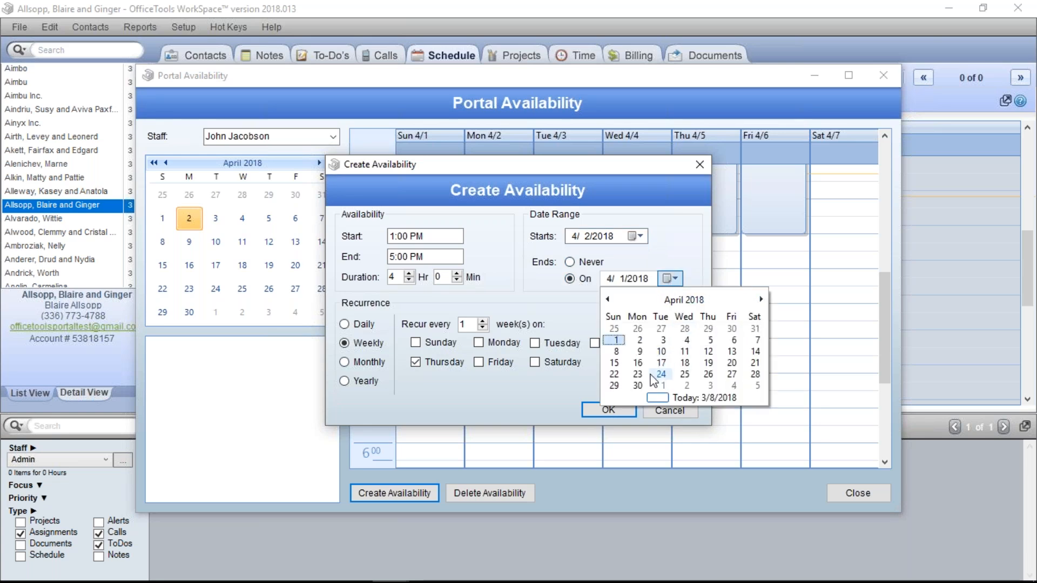
pyautogui.click(638, 386)
# Repeat it weekly Monday through Friday and save the availability
pyautogui.click(479, 343)
pyautogui.click(534, 343)
pyautogui.click(595, 343)
pyautogui.click(498, 361)
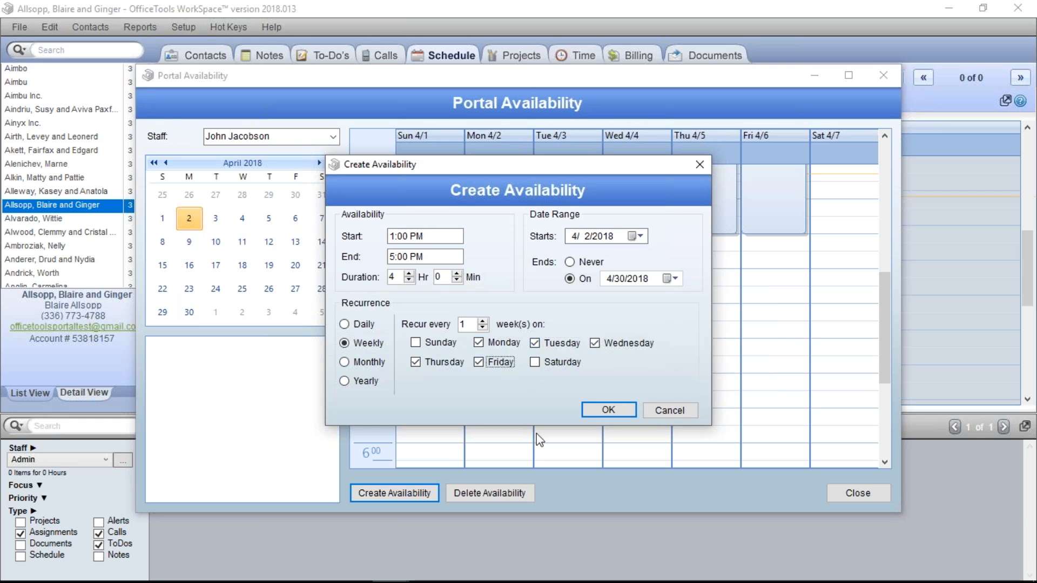
pyautogui.click(594, 409)
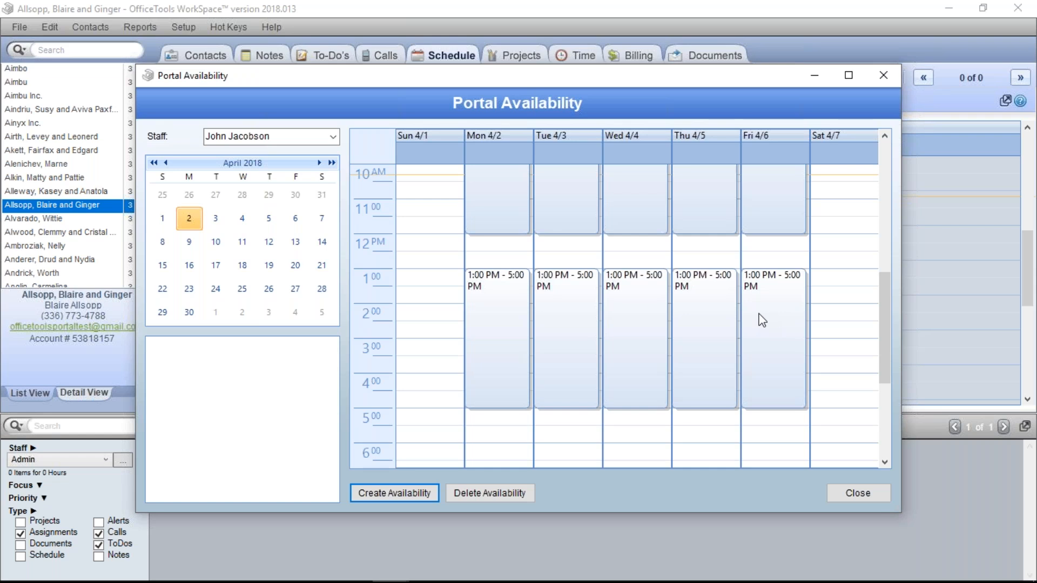
# Close the Portal Availability window to return to the Schedule day view
pyautogui.click(865, 494)
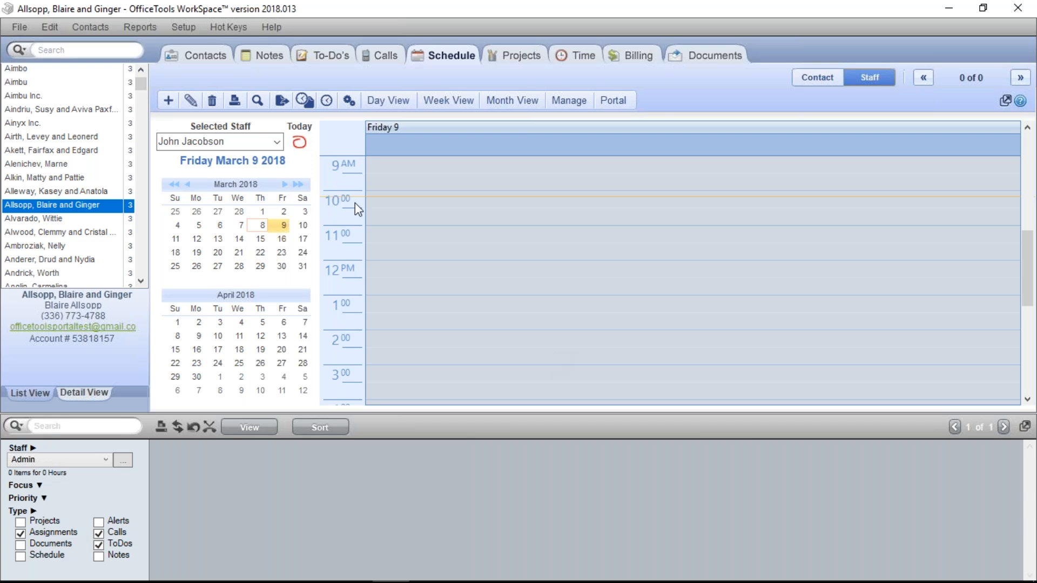
# Open Information & Settings from Setup > My Company, then its Email Templates
pyautogui.click(193, 27)
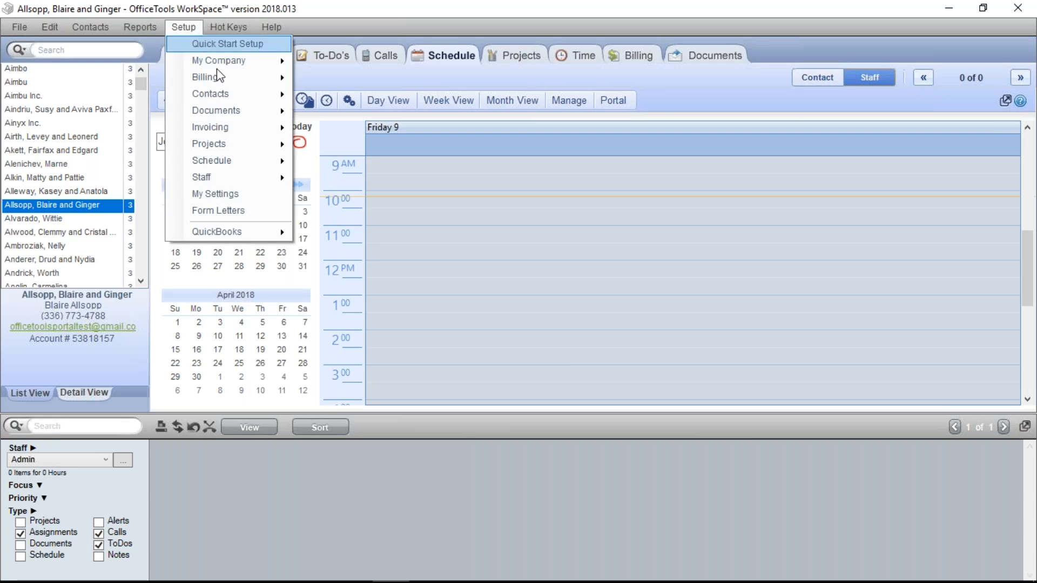
pyautogui.moveTo(229, 68)
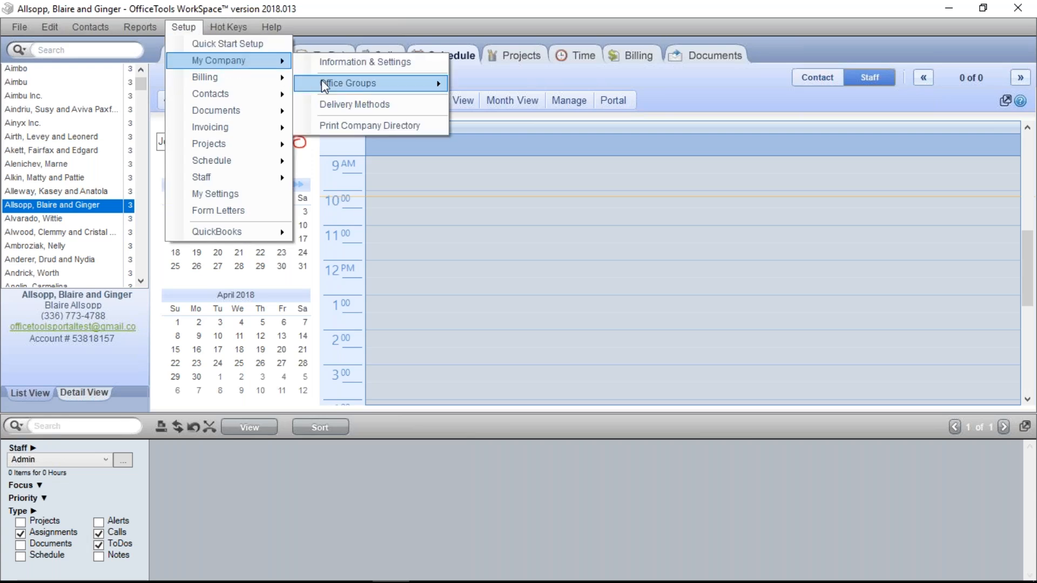
pyautogui.click(324, 61)
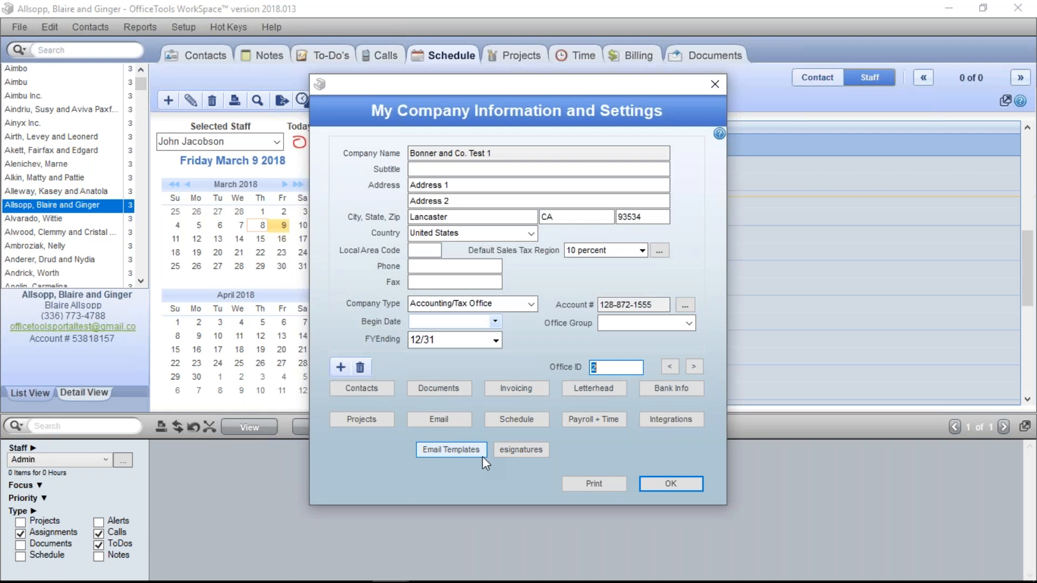
pyautogui.click(458, 455)
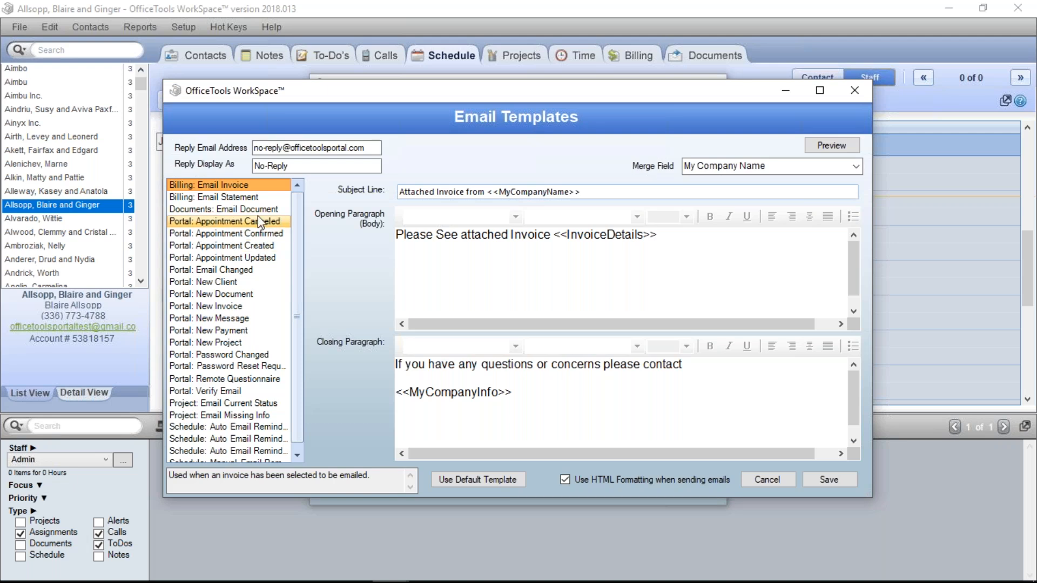
# Select the Portal: Appointment Confirmed template to review its subject and message
pyautogui.click(273, 239)
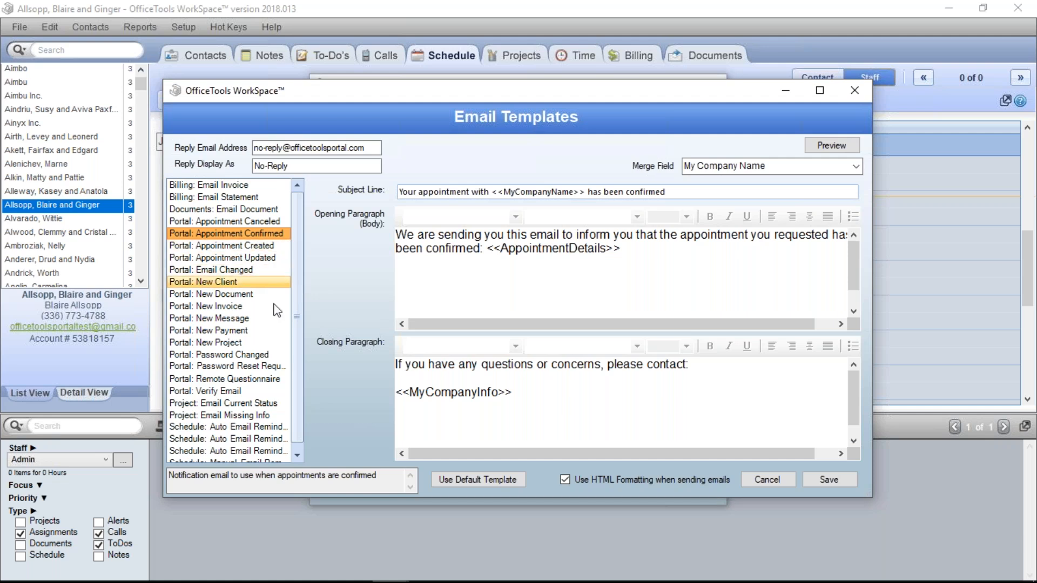
# Close Email Templates and Information & Settings, then switch to the Client Portal login page
pyautogui.click(856, 91)
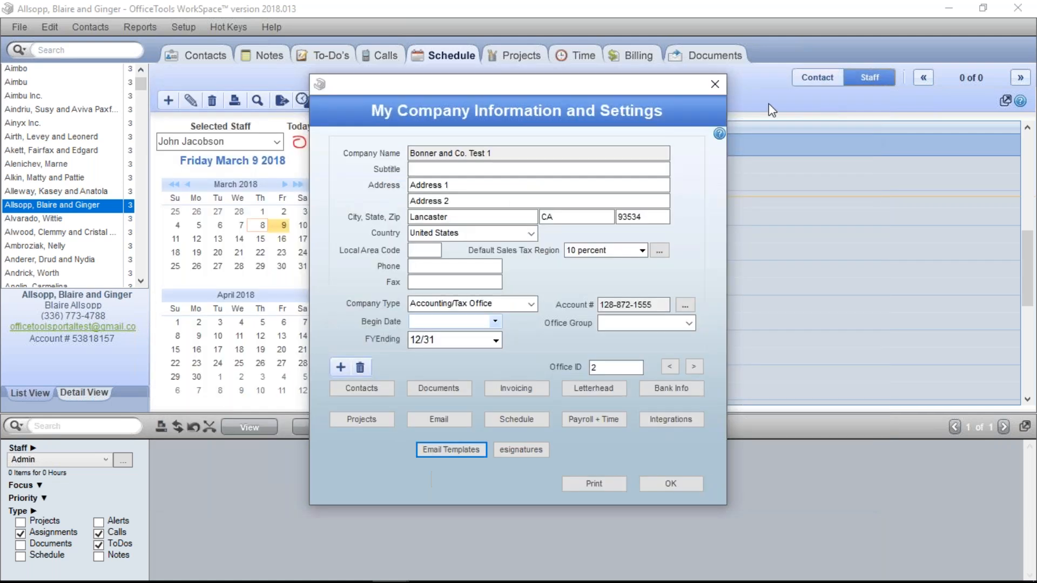
pyautogui.click(714, 84)
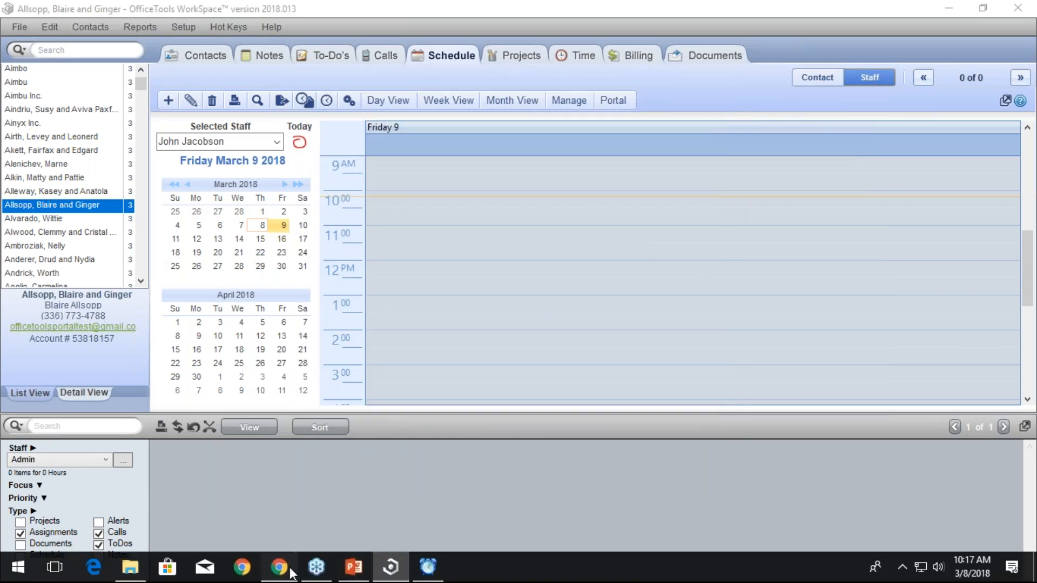
pyautogui.click(291, 572)
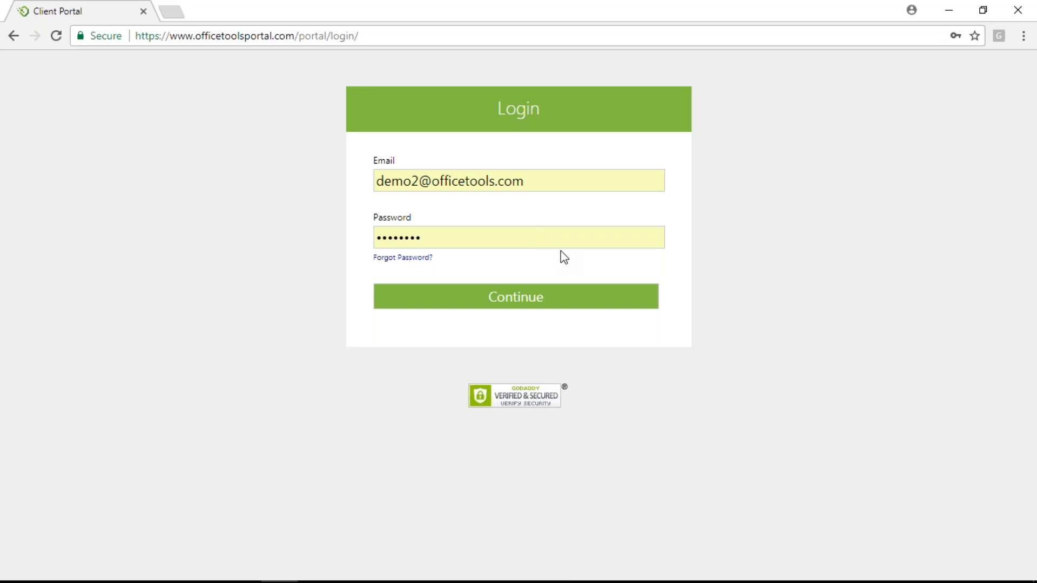
# Log in to the Client Portal with the client's e-mail and password
pyautogui.moveTo(577, 185); pyautogui.dragTo(367, 136)
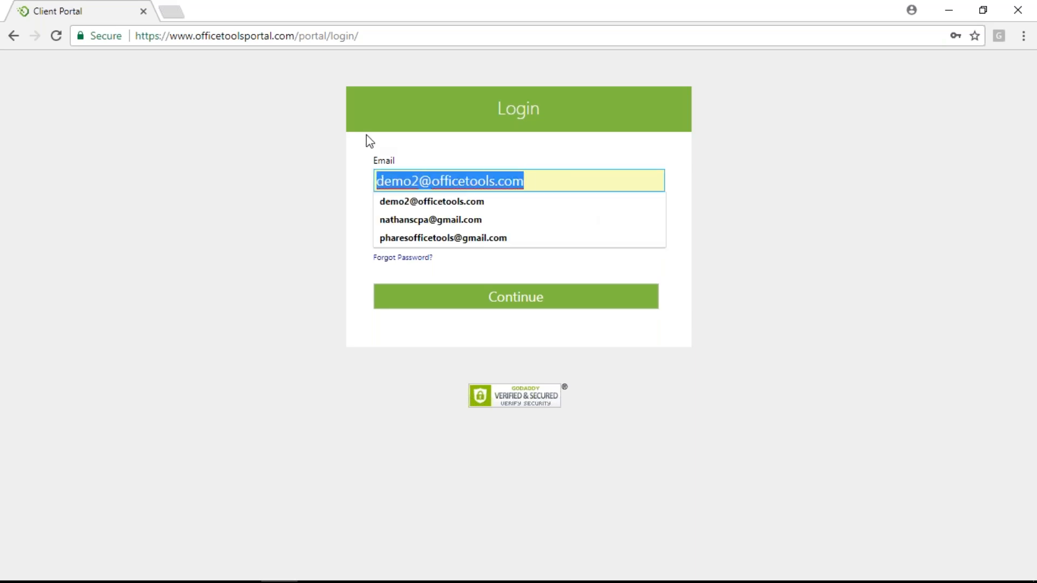
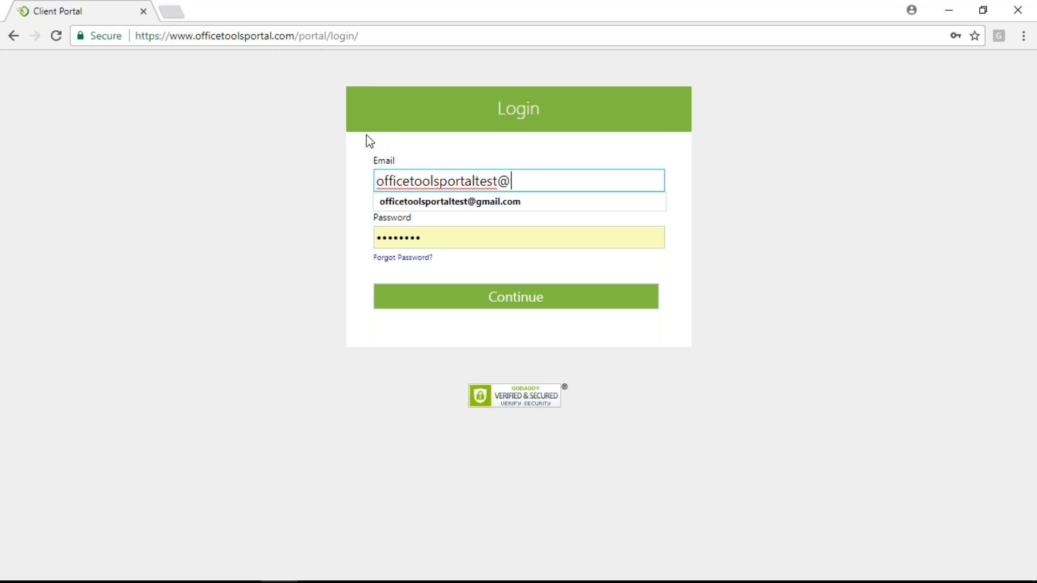
pyautogui.press('Tab')
pyautogui.write('*************')
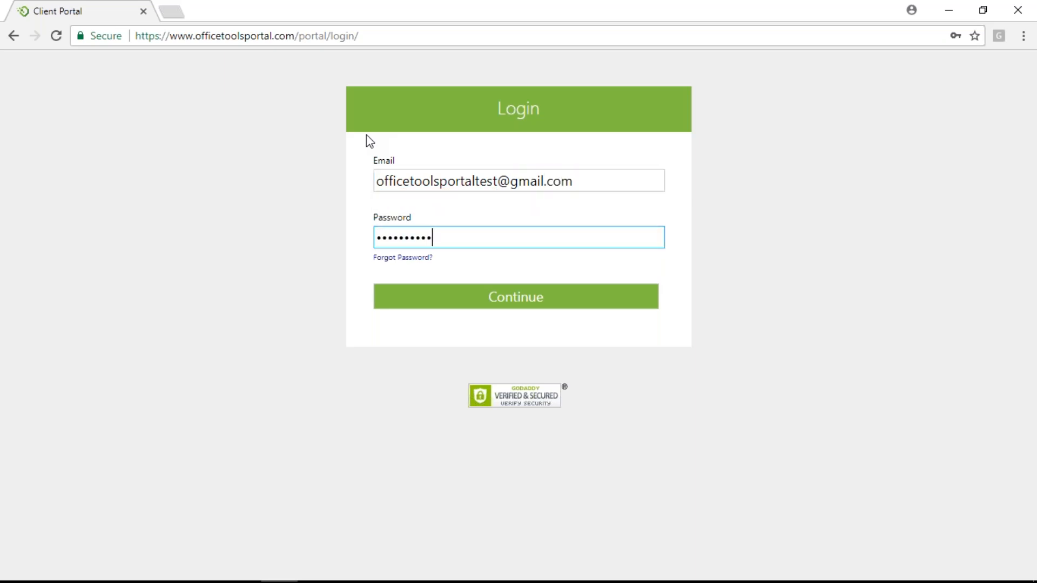
pyautogui.press('Return')
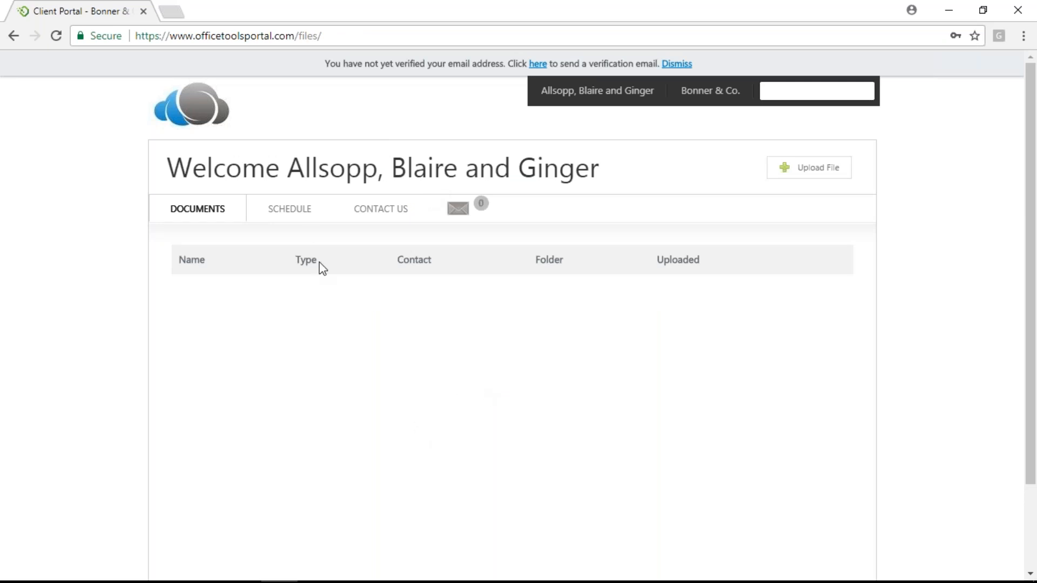
# Open the SCHEDULE tab, keep the same staff member under With, and pick the Thu 3/8 1:00 PM slot
pyautogui.click(297, 219)
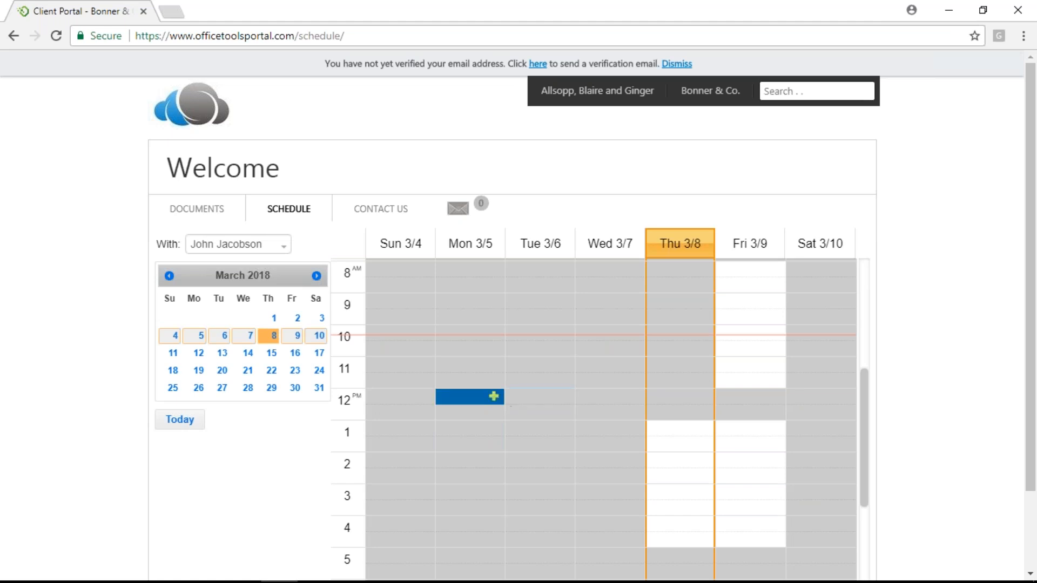
pyautogui.click(282, 247)
pyautogui.click(284, 251)
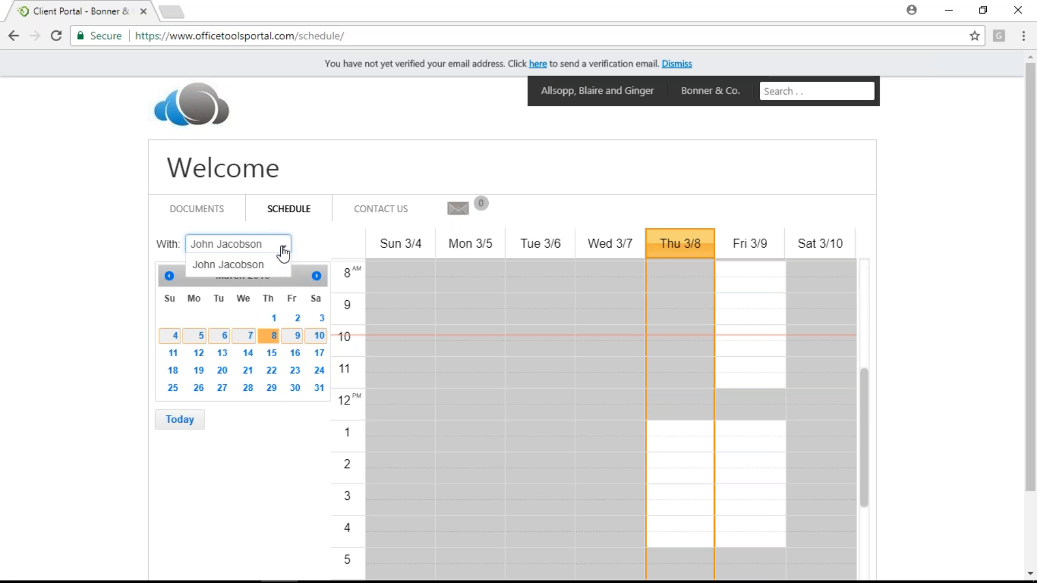
pyautogui.click(282, 248)
pyautogui.scroll(3, 771, 412)
pyautogui.scroll(-3, 771, 411)
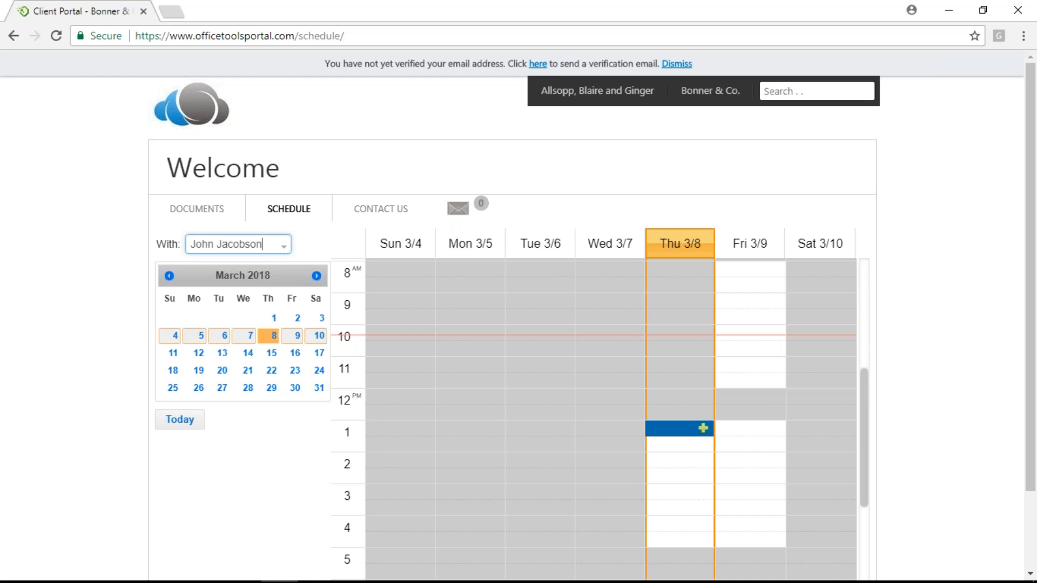
pyautogui.click(701, 431)
# Start a request for Thursday 1:00 PM and set its date to 03/08/2018
pyautogui.click(704, 429)
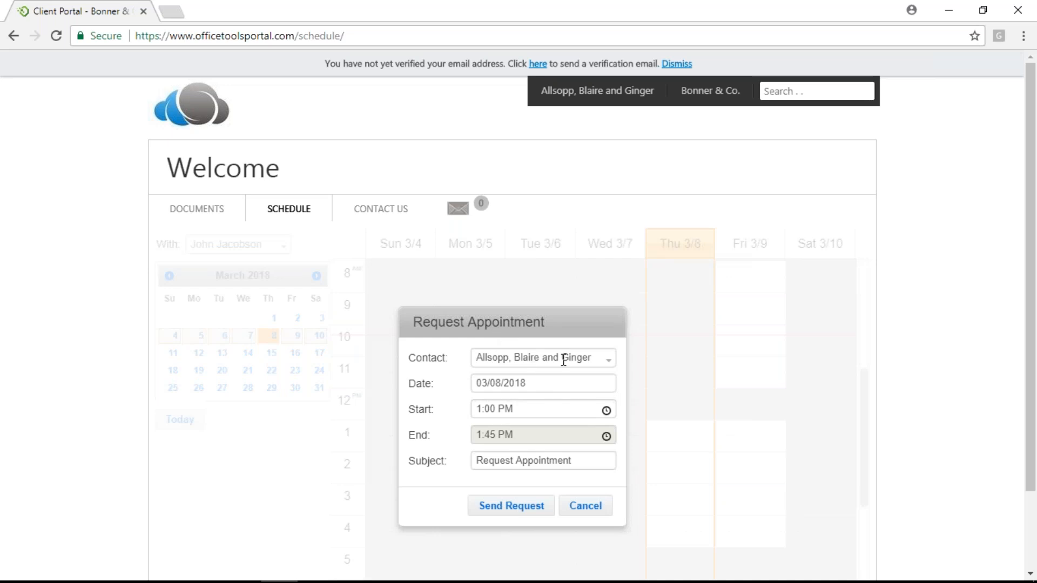
pyautogui.click(596, 349)
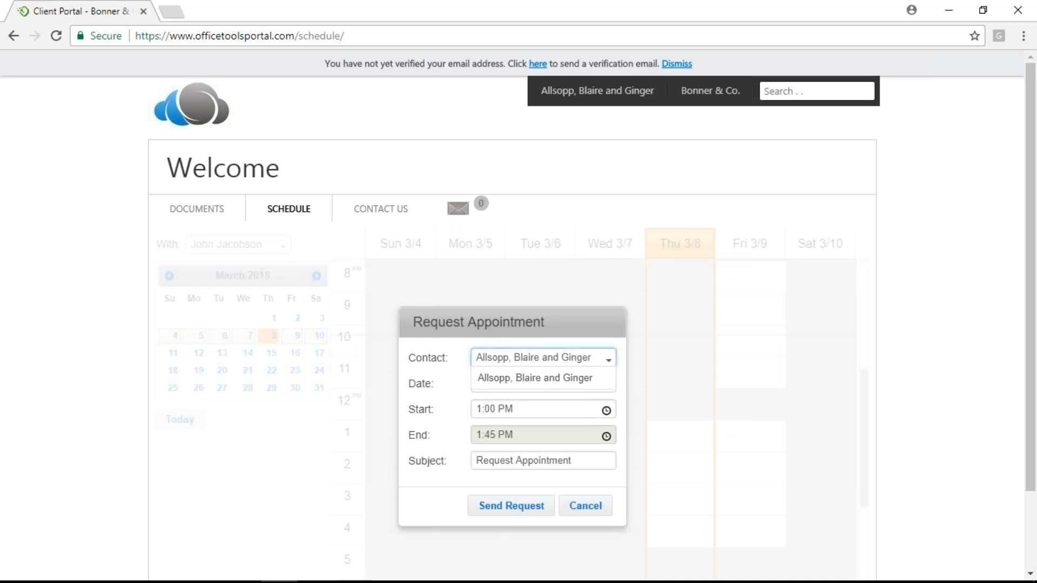
pyautogui.click(535, 378)
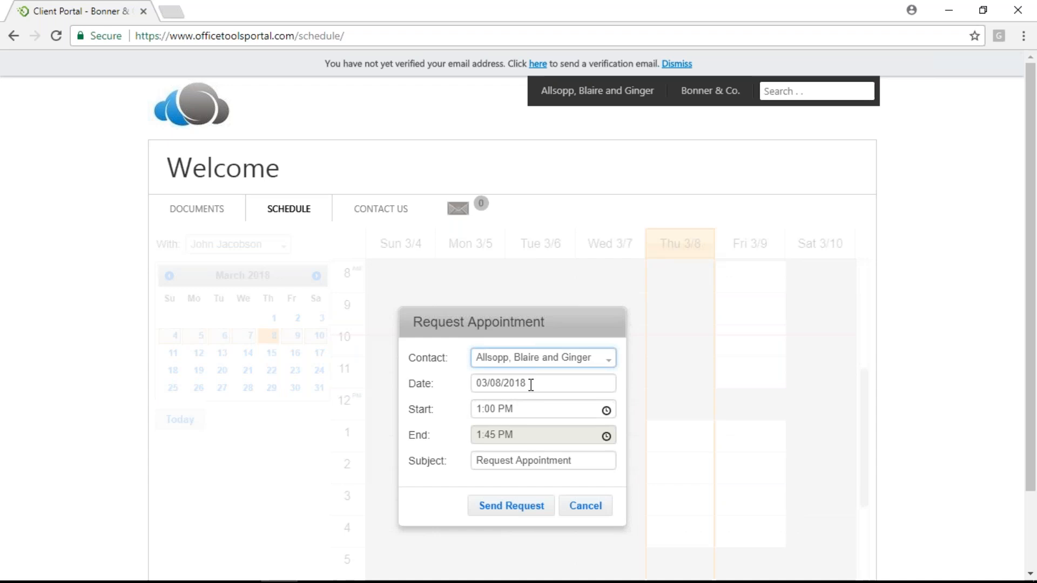
pyautogui.click(530, 383)
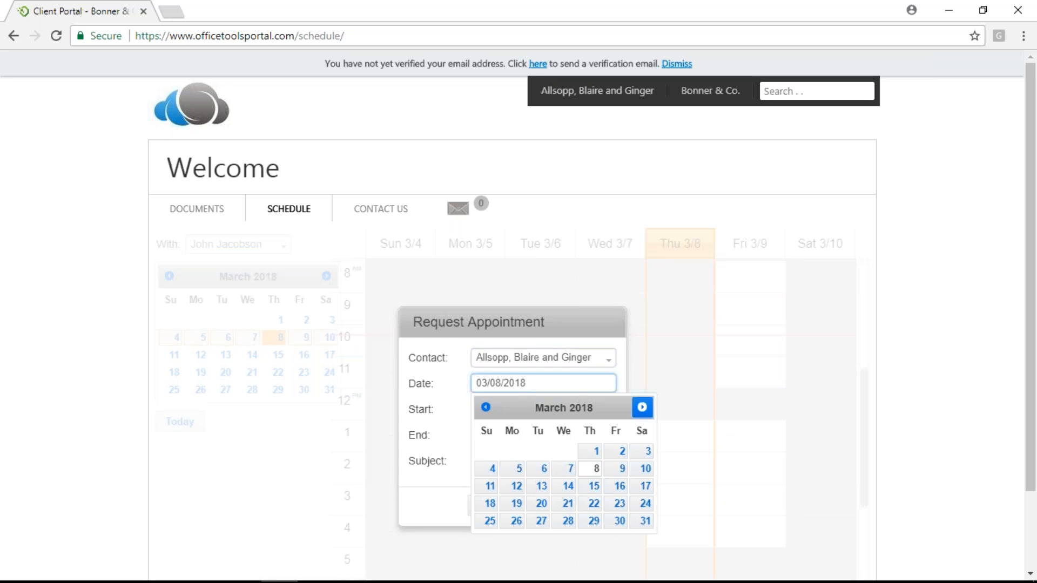
pyautogui.click(591, 471)
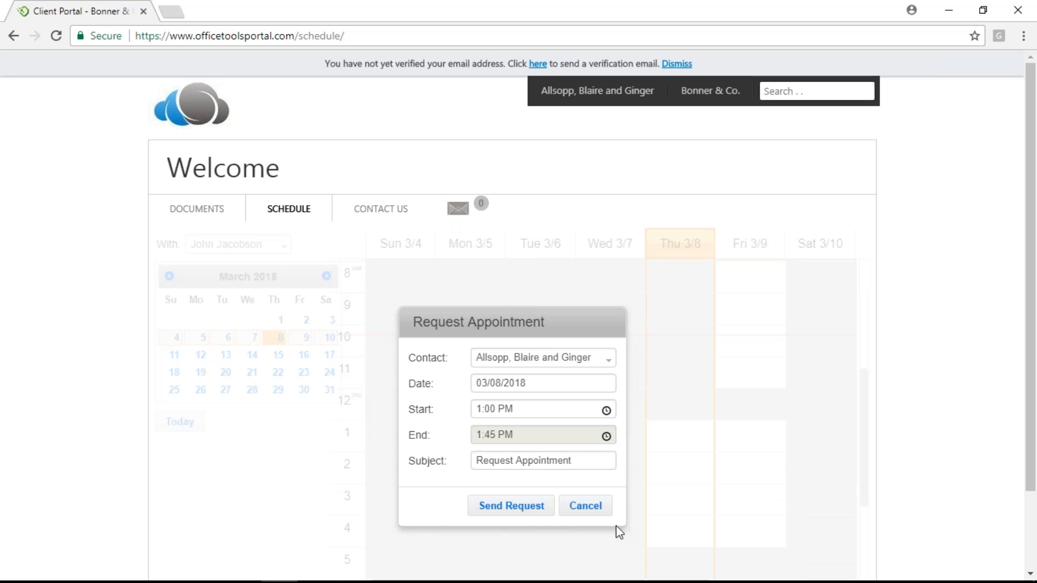
# Change the subject to 'Tax Appt', send and confirm the request, then minimize Chrome
pyautogui.moveTo(573, 461); pyautogui.dragTo(451, 430)
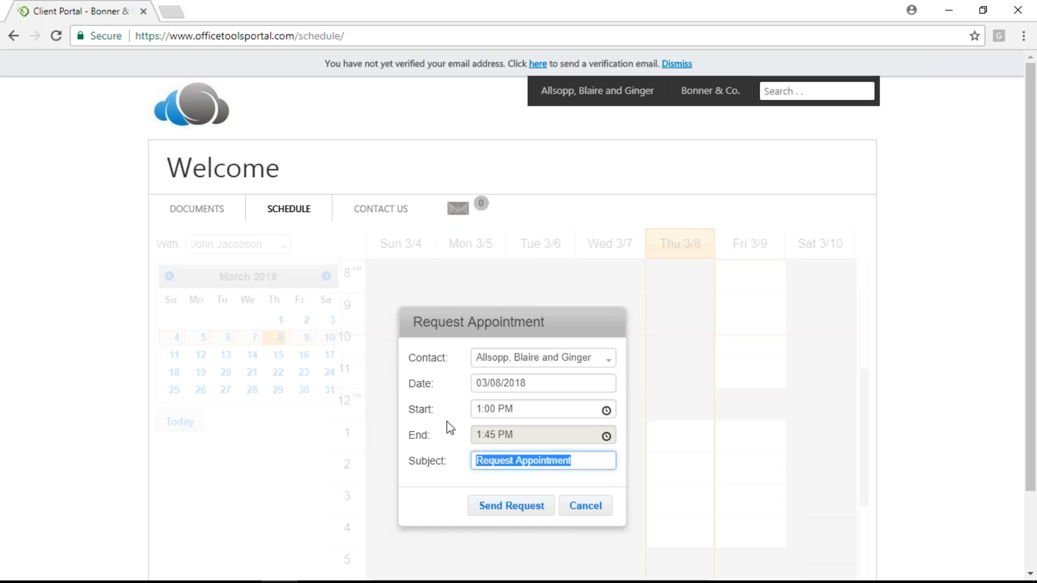
pyautogui.write('Ta')
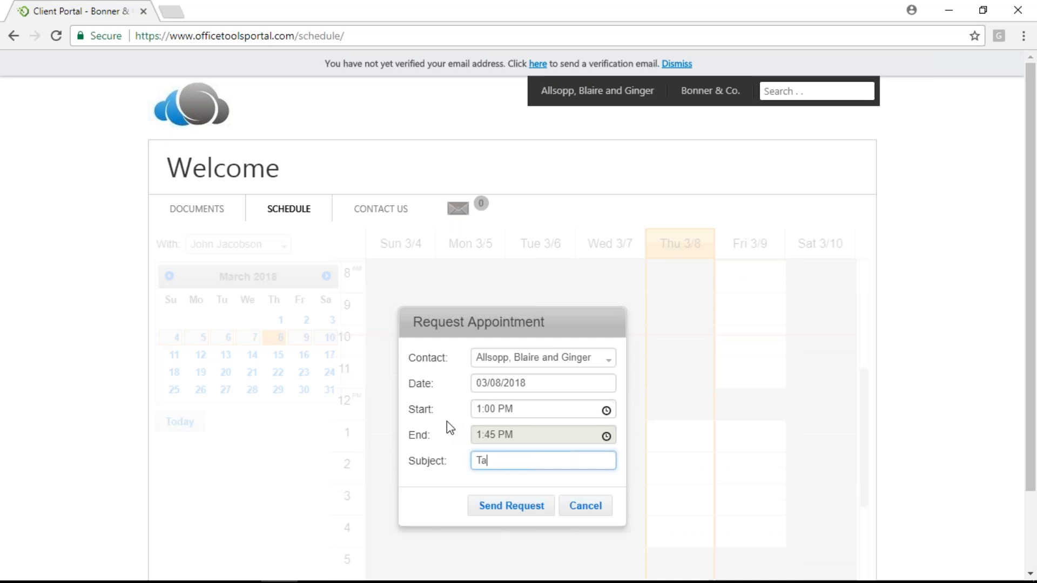
pyautogui.write('x Appt')
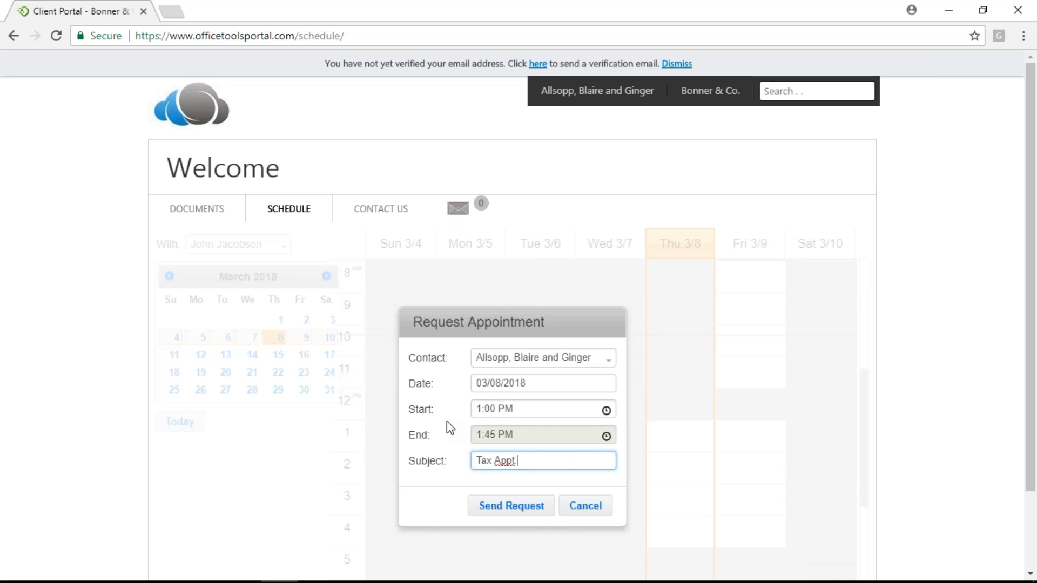
pyautogui.click(514, 508)
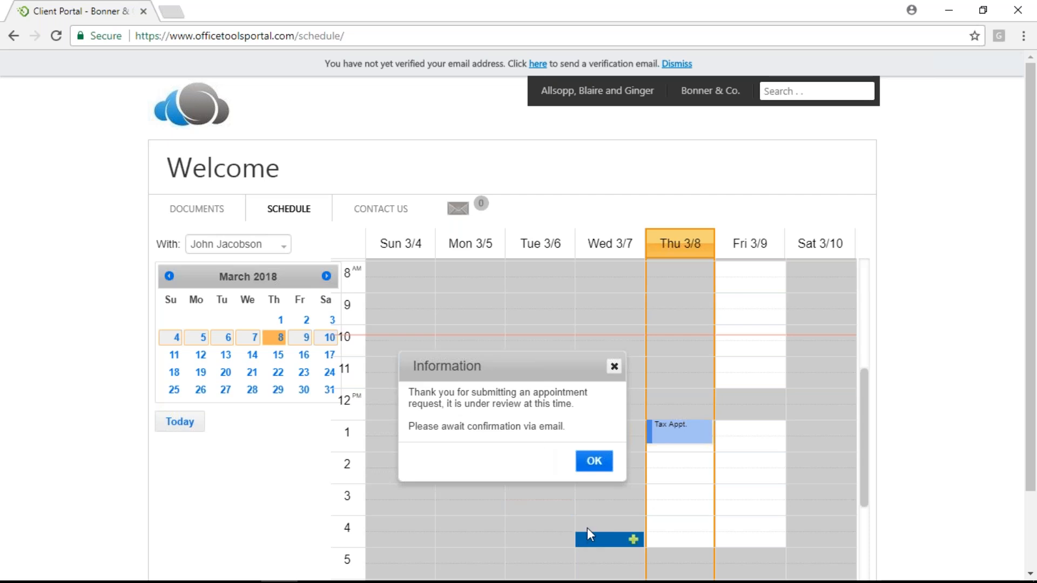
pyautogui.click(594, 462)
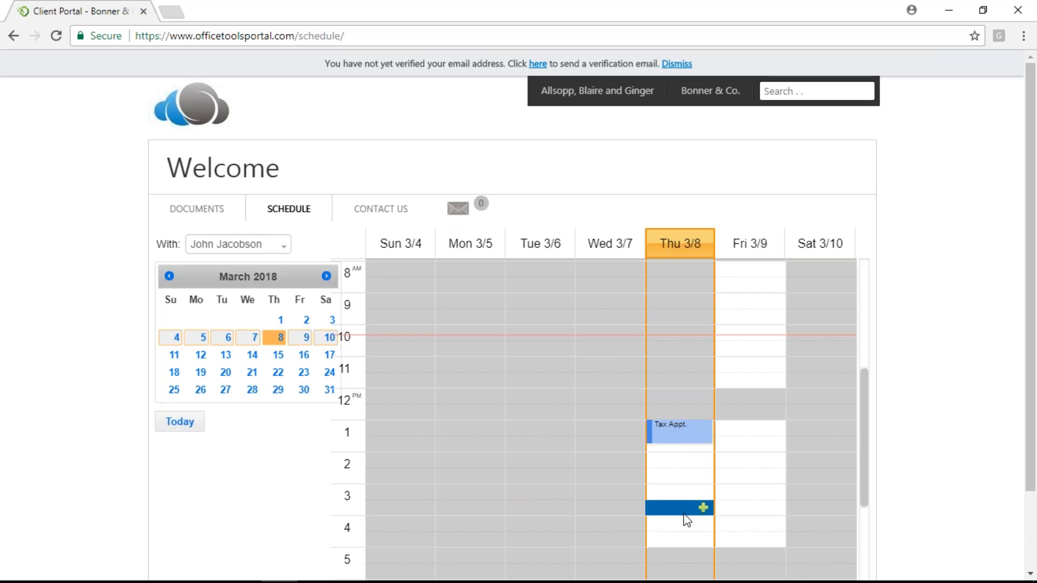
pyautogui.click(949, 10)
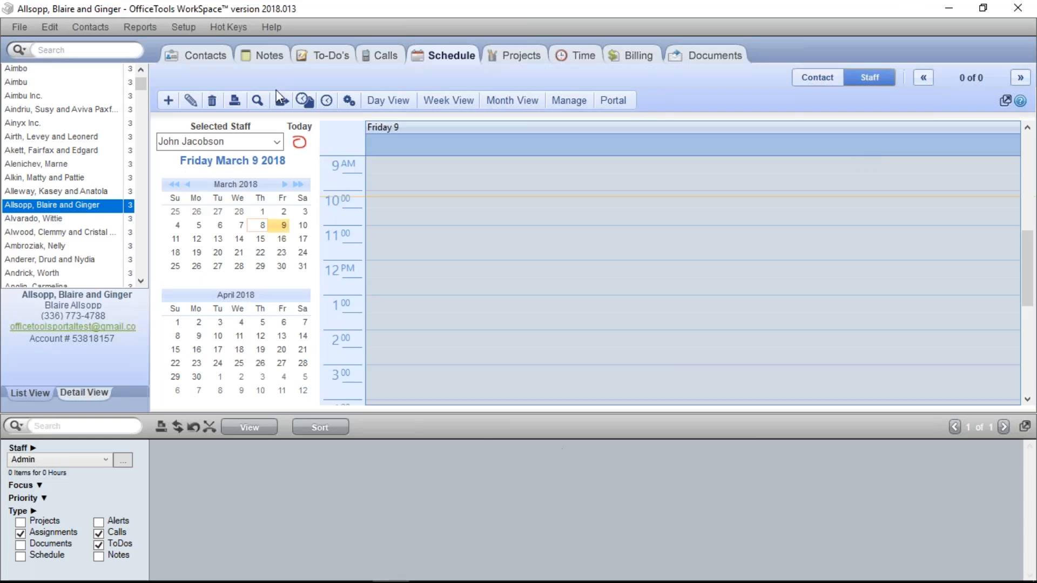
# Show Thursday March 8 and select the staff member holding the 1 PM Tax Appt
pyautogui.click(276, 142)
pyautogui.click(209, 169)
pyautogui.click(262, 225)
pyautogui.click(275, 142)
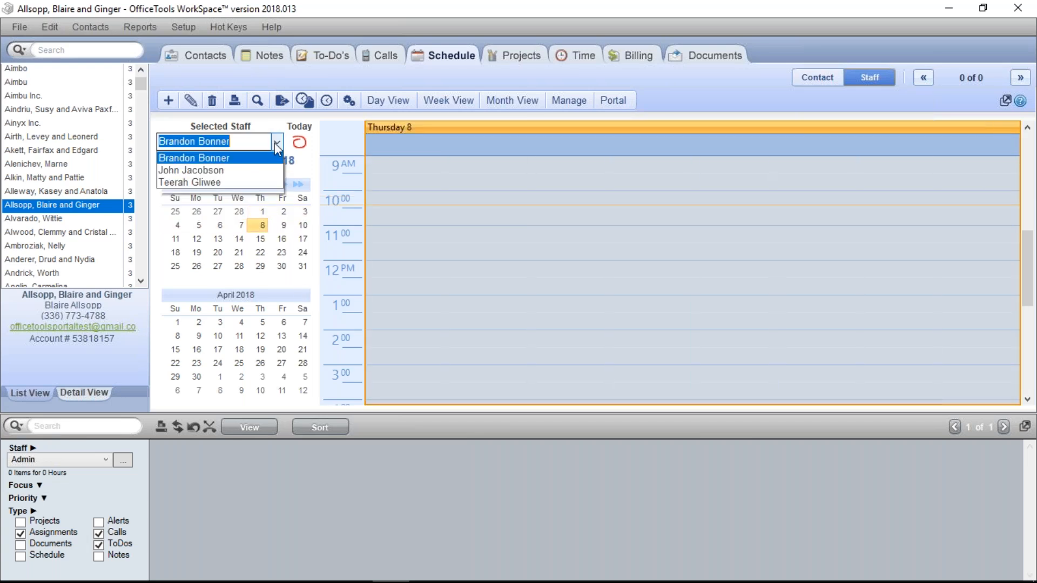
pyautogui.click(229, 185)
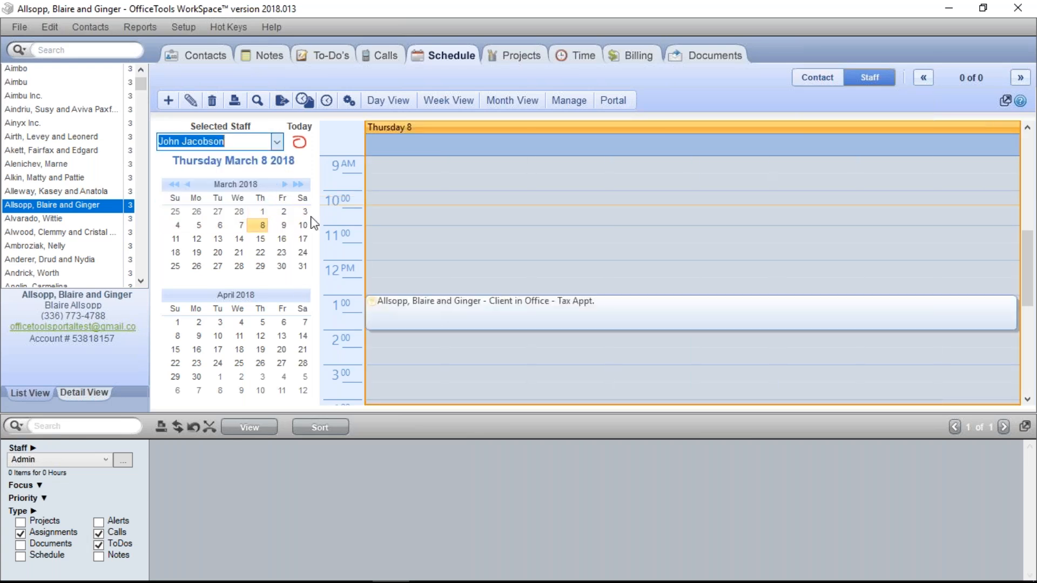
# Confirm the 1:00 PM Tax Appt. from its context menu, declining to send portal emails now
pyautogui.rightClick(382, 315)
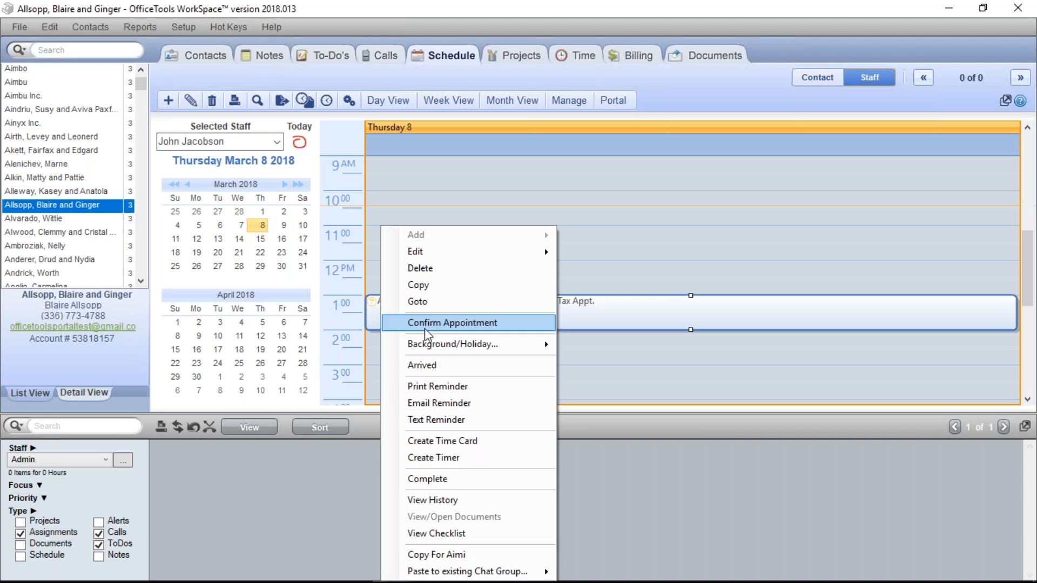
pyautogui.click(430, 323)
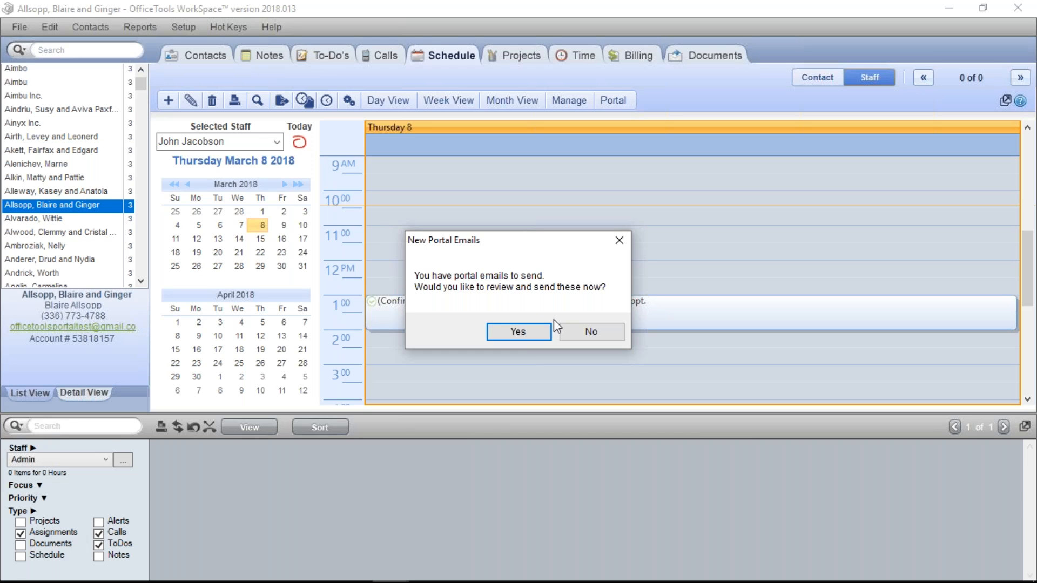
pyautogui.click(587, 332)
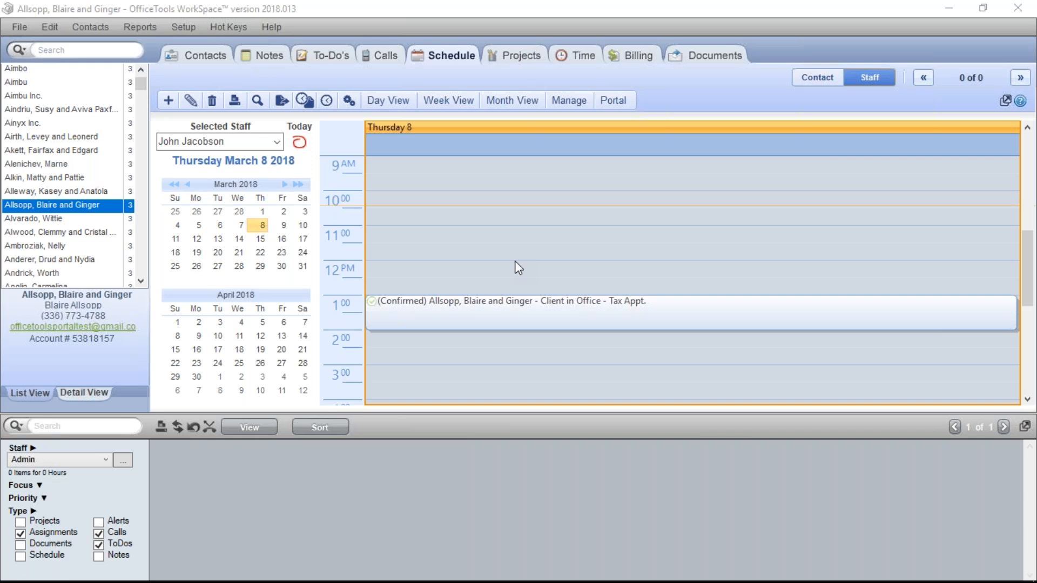
# Resize the Tax Appt. to end around 3:15, then drag it up to start at 11:00 AM
pyautogui.click(828, 252)
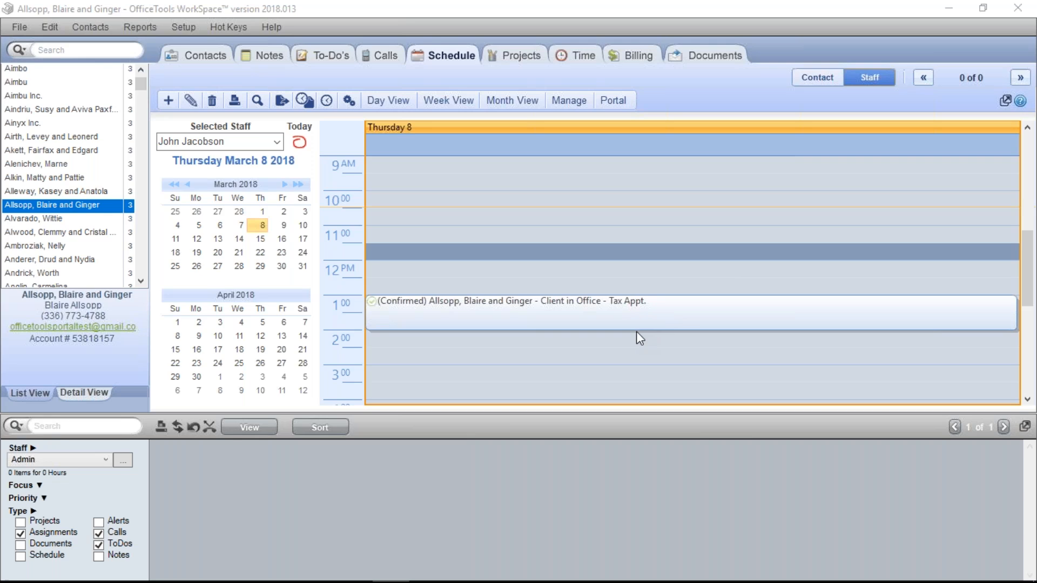
pyautogui.moveTo(636, 328); pyautogui.dragTo(633, 366)
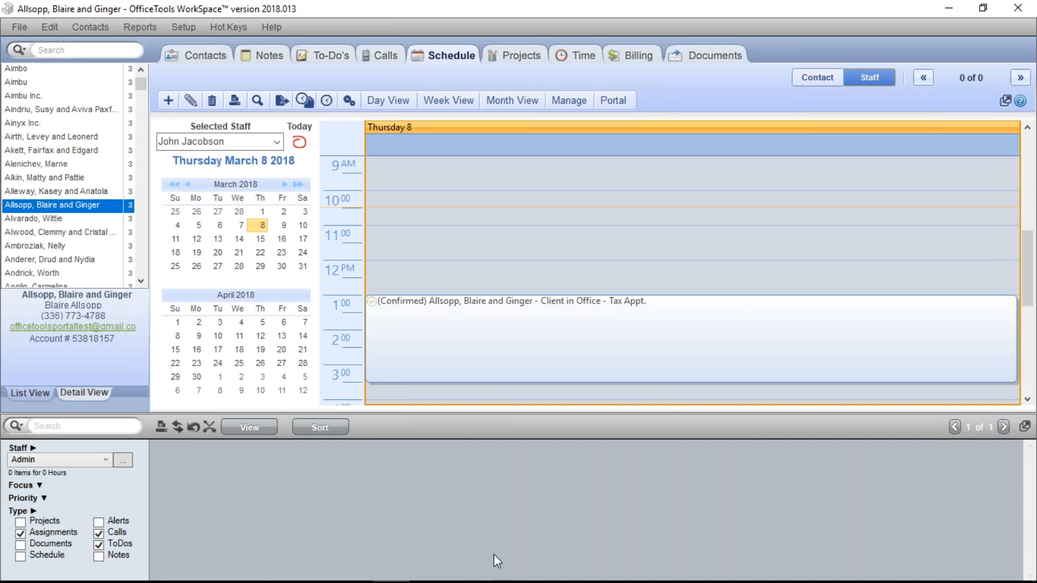
pyautogui.moveTo(404, 580)
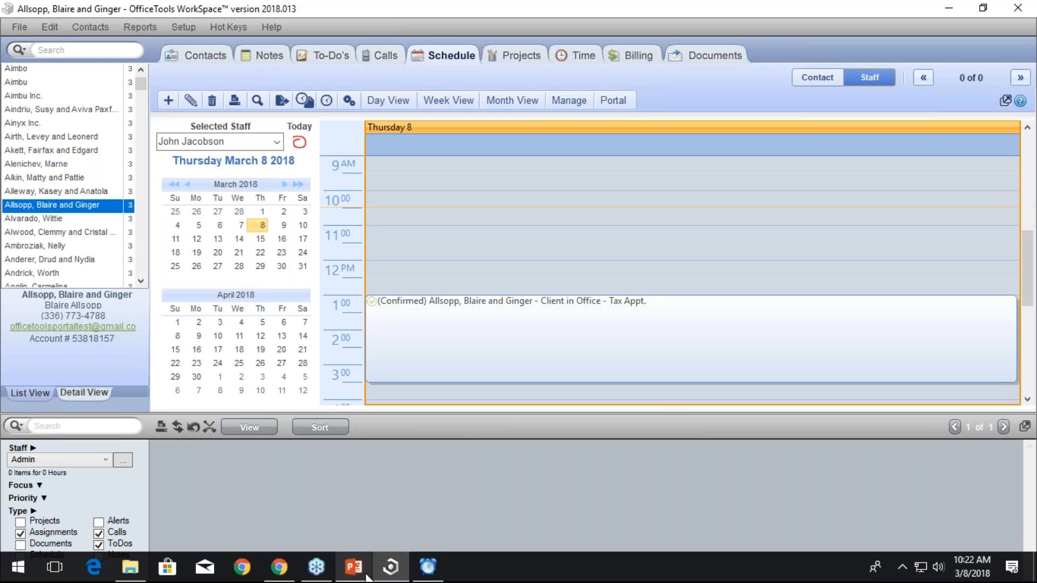
pyautogui.moveTo(279, 579)
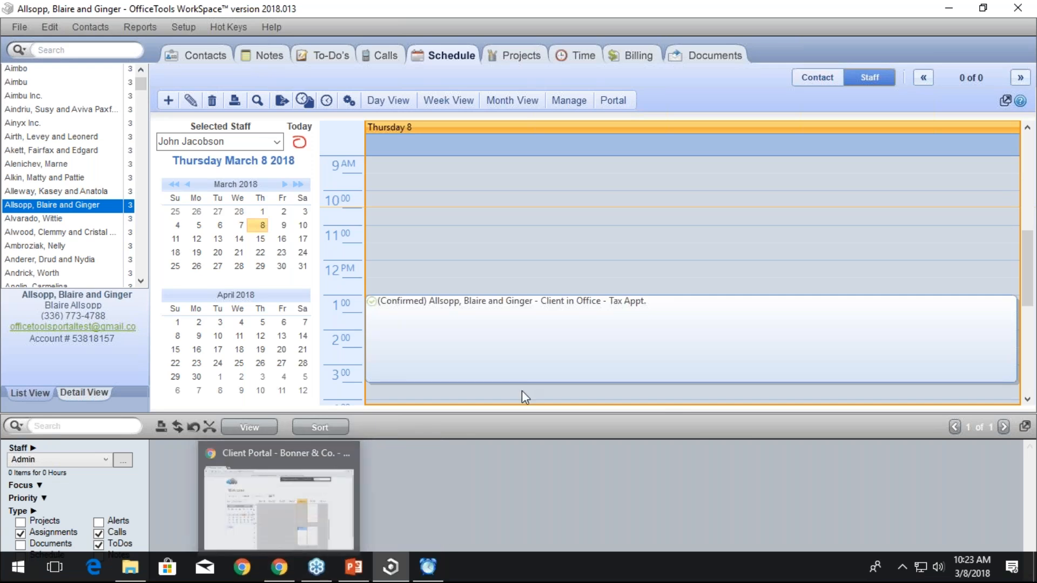
pyautogui.moveTo(528, 381); pyautogui.dragTo(528, 243)
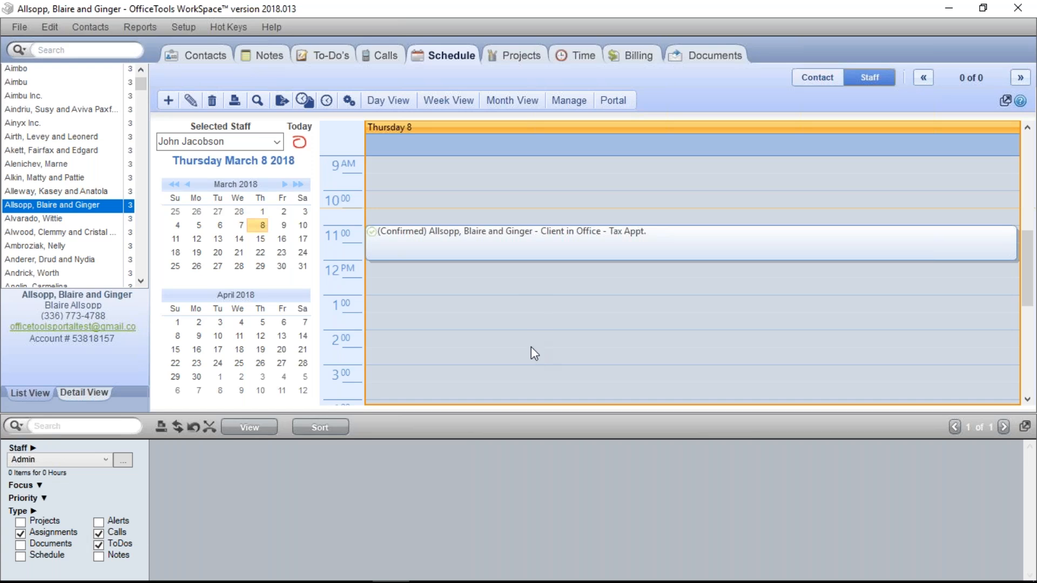
pyautogui.moveTo(427, 567)
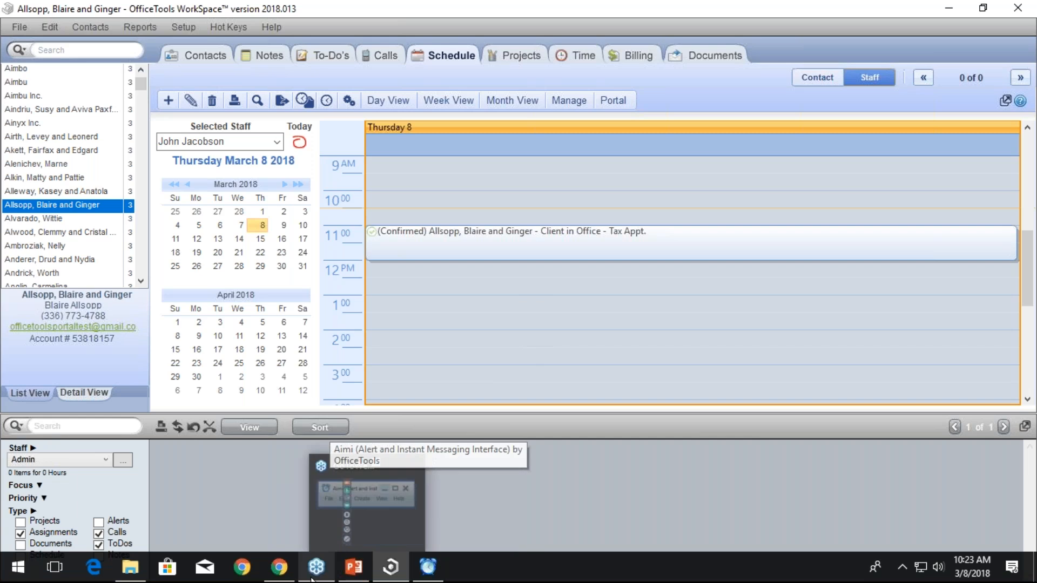
# Log the client out of the portal in Chrome and sign in with the staff user's e-mail and password
pyautogui.click(279, 567)
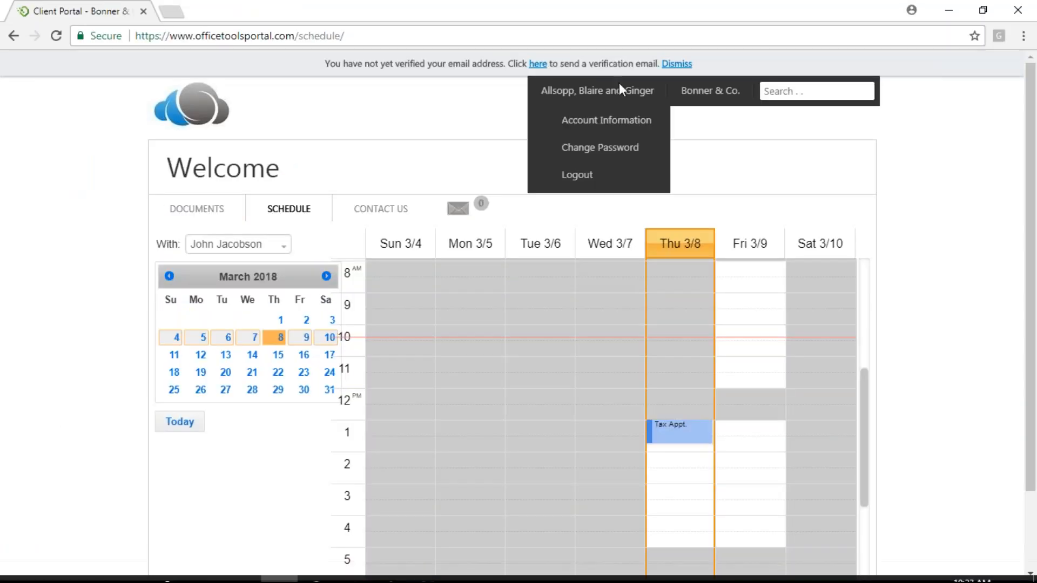
pyautogui.click(594, 176)
pyautogui.click(524, 173)
pyautogui.moveTo(524, 173); pyautogui.dragTo(371, 141)
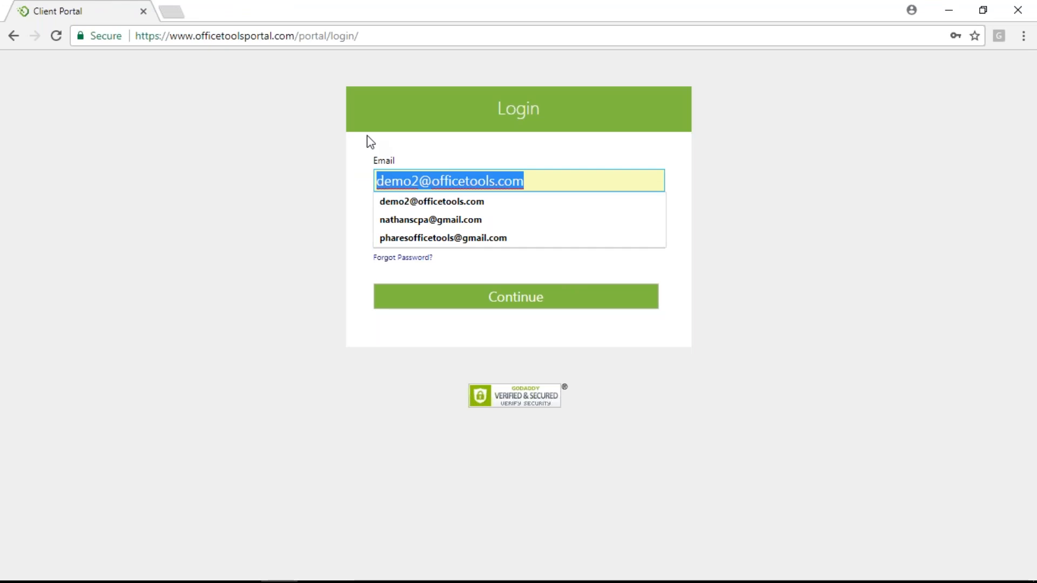
pyautogui.write('brandonb')
pyautogui.press('Down')
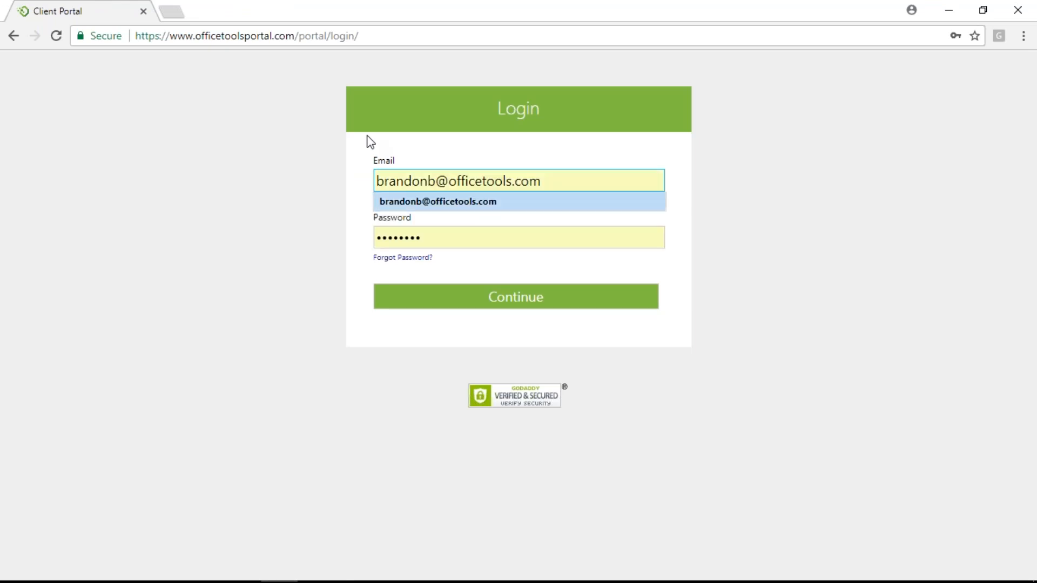
pyautogui.press('Tab')
pyautogui.write('••')
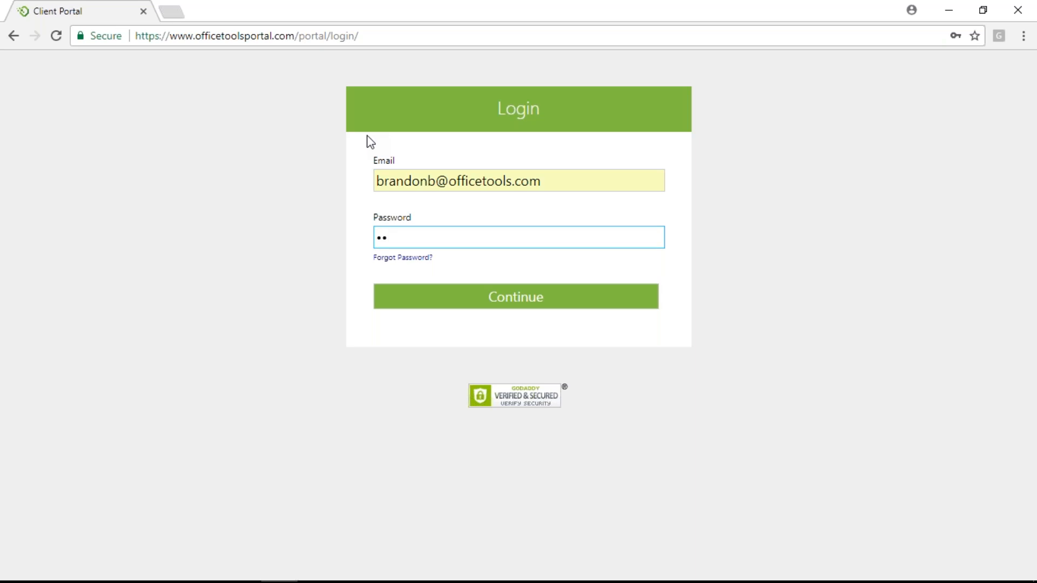
pyautogui.write('••••••••••')
pyautogui.press('Return')
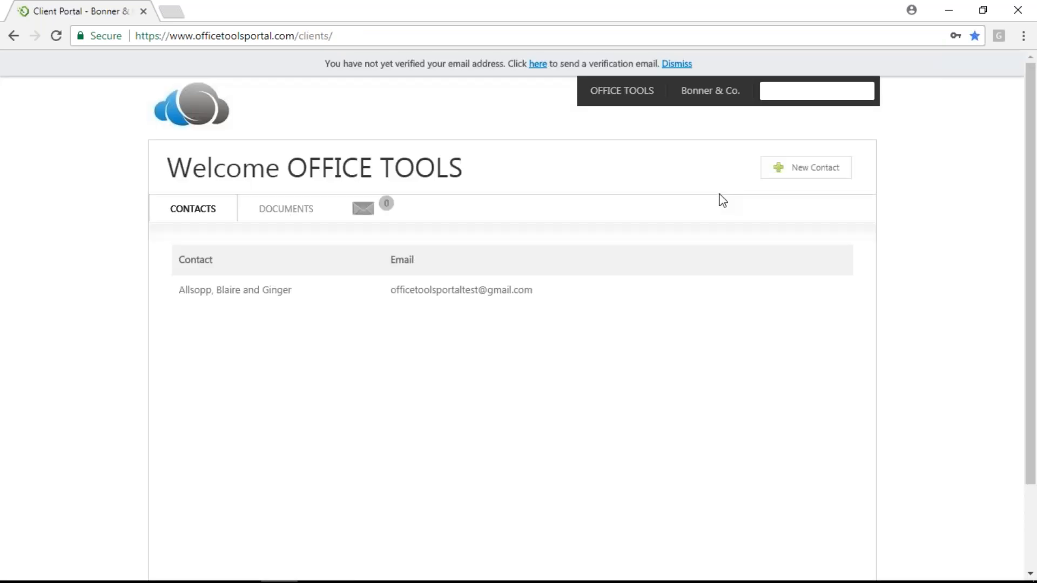
# Open the Check-In Form from the OFFICE TOOLS menu
pyautogui.moveTo(622, 95)
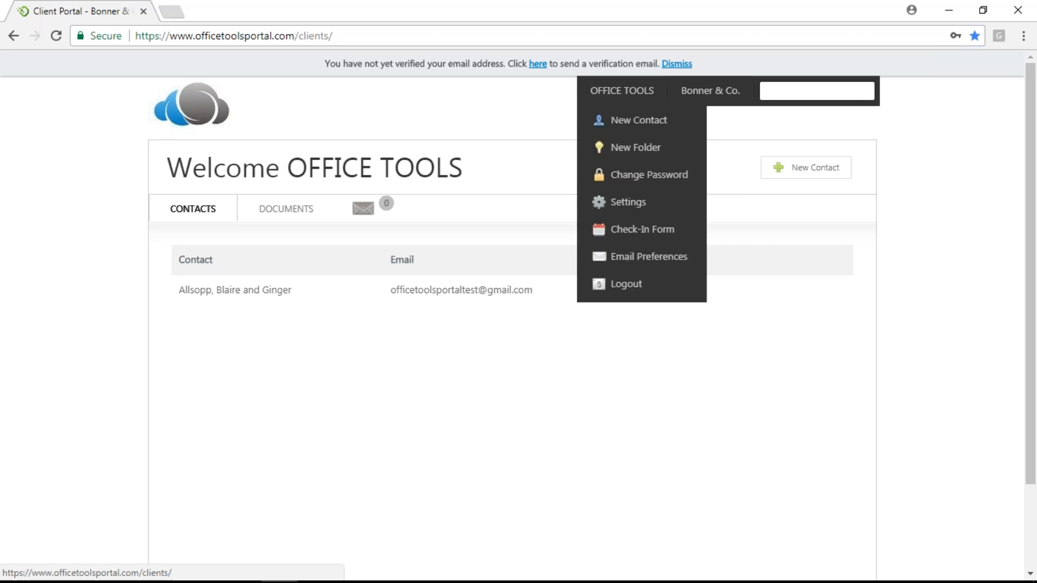
pyautogui.click(662, 233)
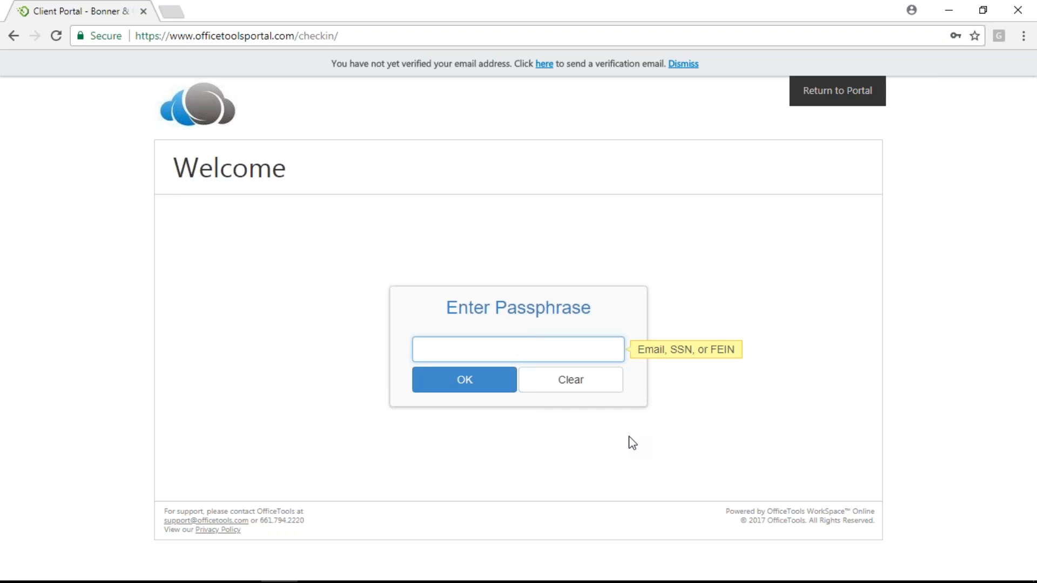
# Enter the client's passphrase to unlock check-in and decline Chrome's password-update prompt
pyautogui.write('•••••••••••••••••••••••••••••••')
pyautogui.click(417, 372)
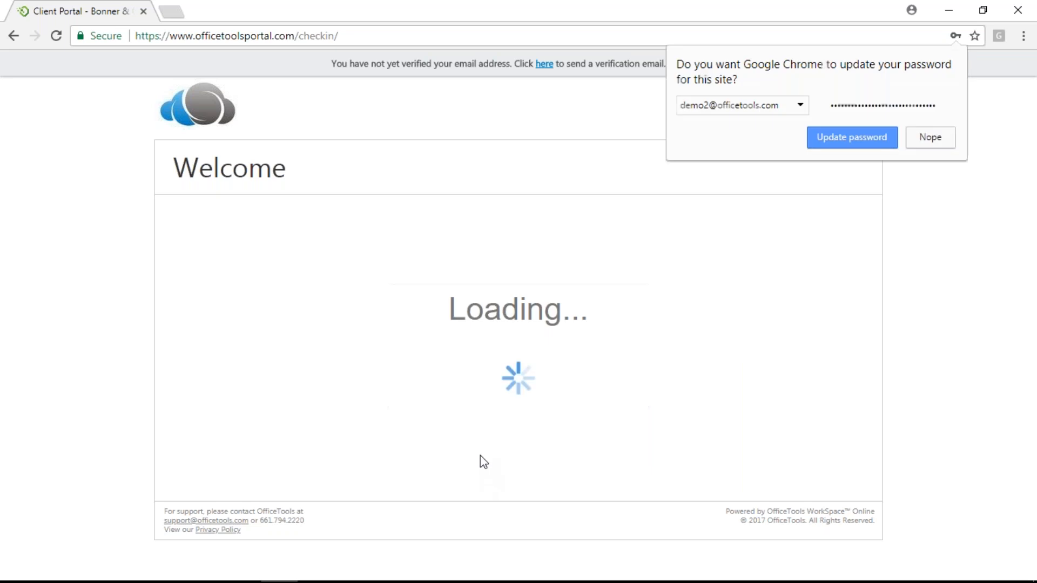
pyautogui.click(930, 138)
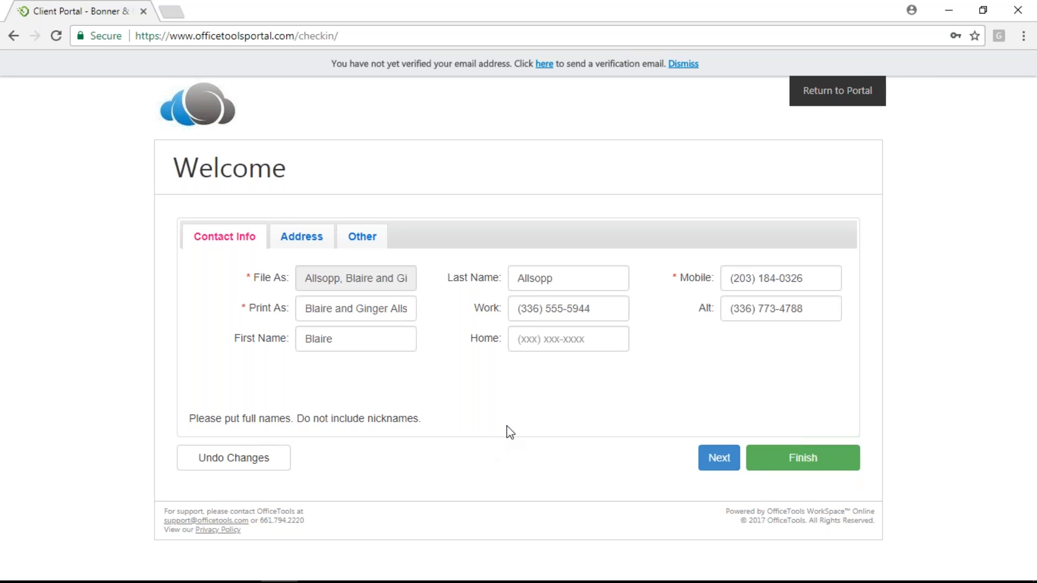
# Review the client's address and Other (email and social) fields, then finish the check-in
pyautogui.click(307, 240)
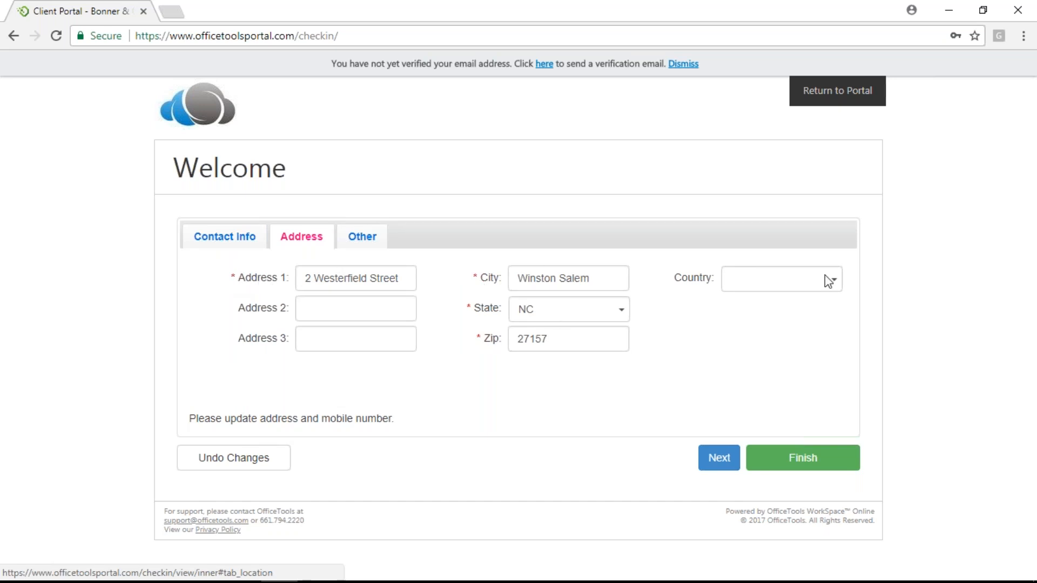
pyautogui.click(361, 241)
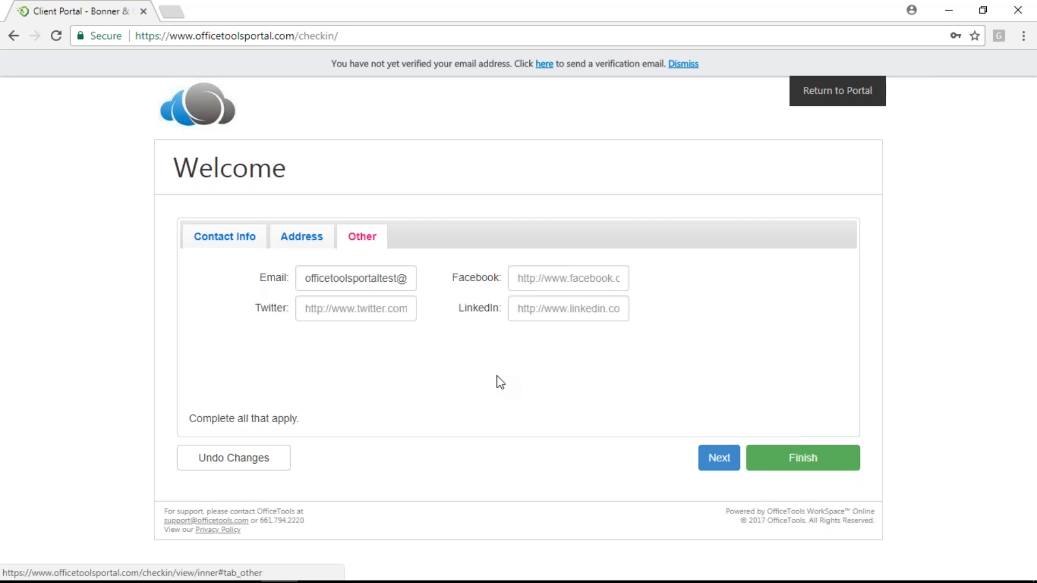
pyautogui.click(790, 463)
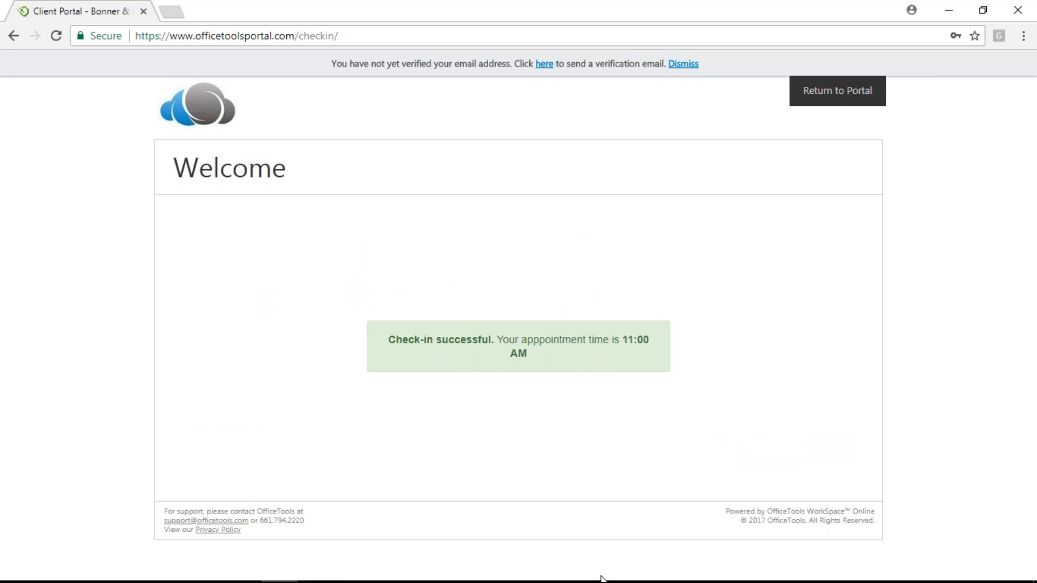
# Check that the 11:00 AM Tax Appt. shows Arrived in WorkSpace, then switch back to the portal
pyautogui.click(391, 567)
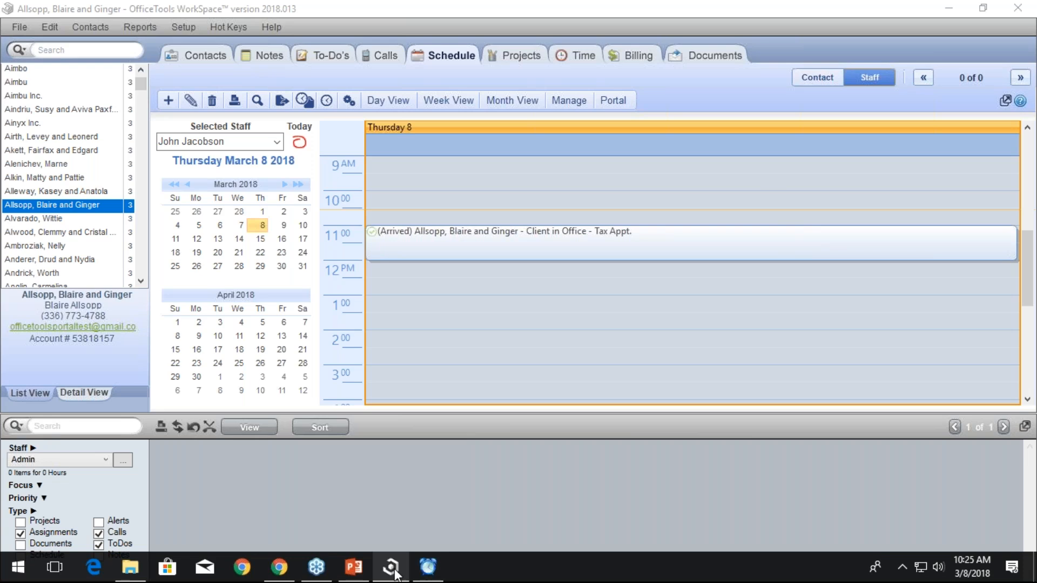
pyautogui.click(280, 567)
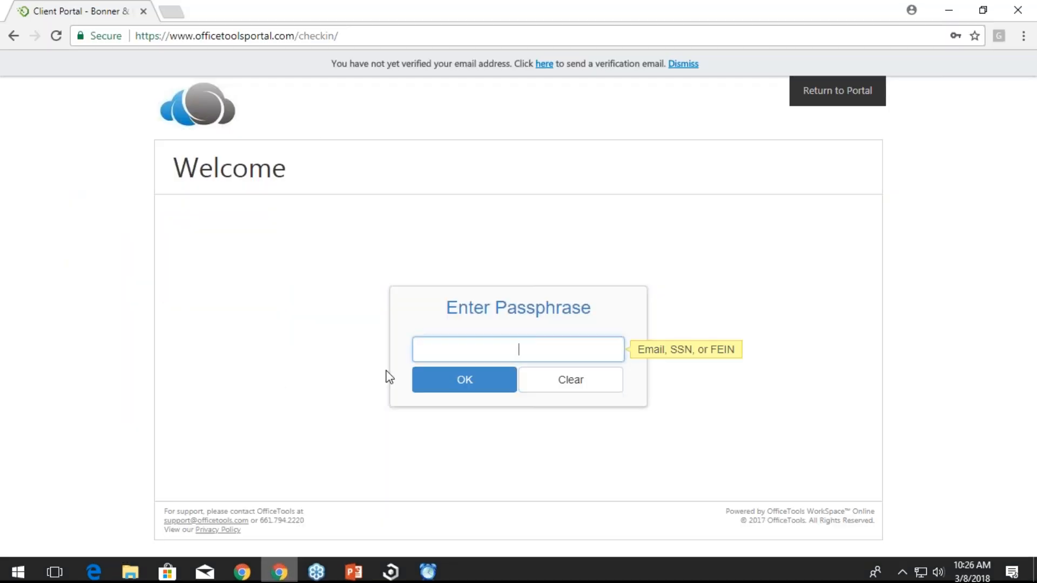
# Choose Return to Portal, re-enter the staff password, and dismiss Chrome's password prompt
pyautogui.click(846, 101)
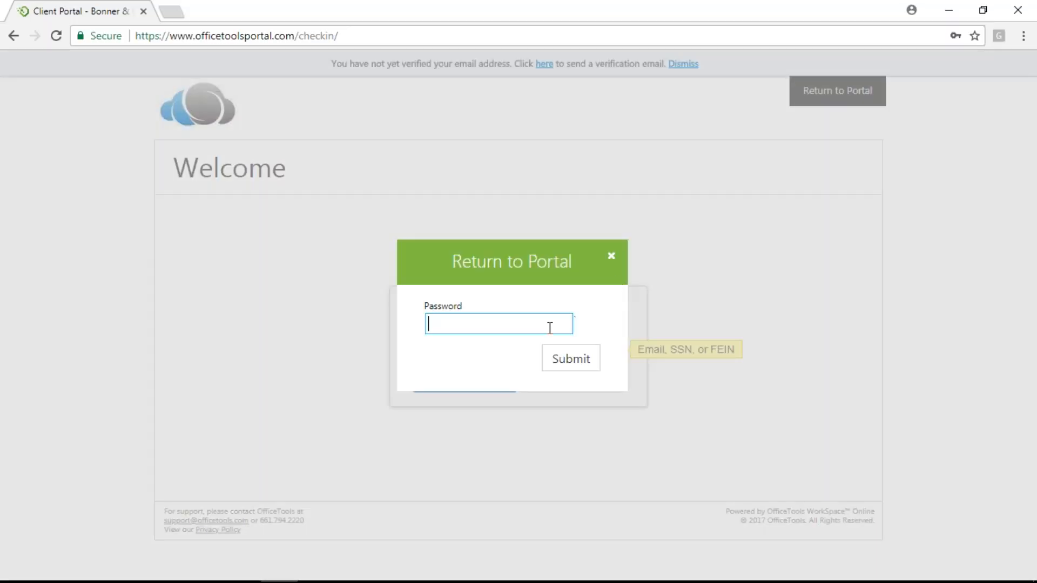
pyautogui.click(550, 325)
pyautogui.write('••••••••••')
pyautogui.press('Return')
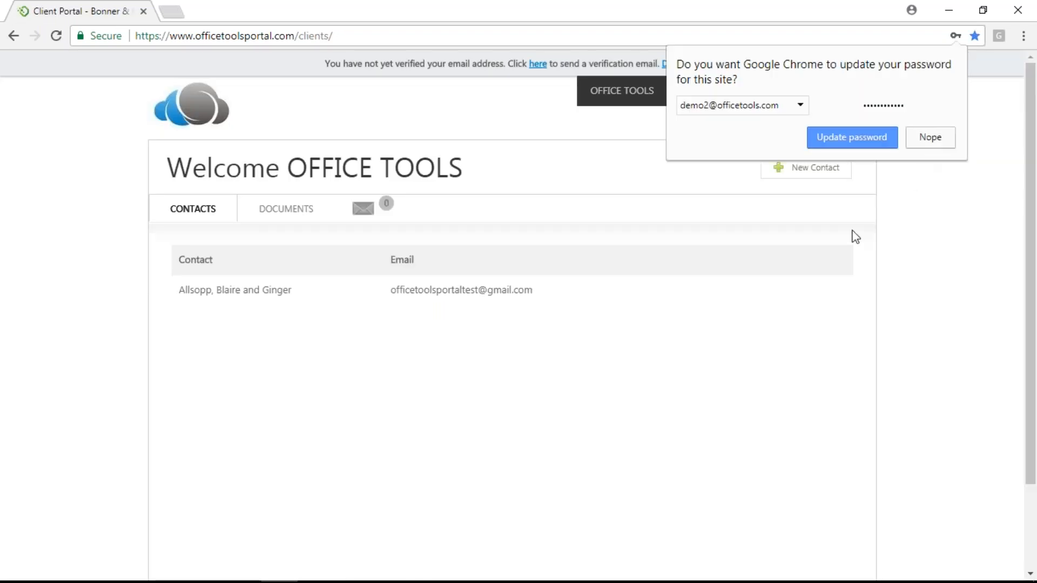
pyautogui.click(844, 225)
pyautogui.moveTo(625, 100)
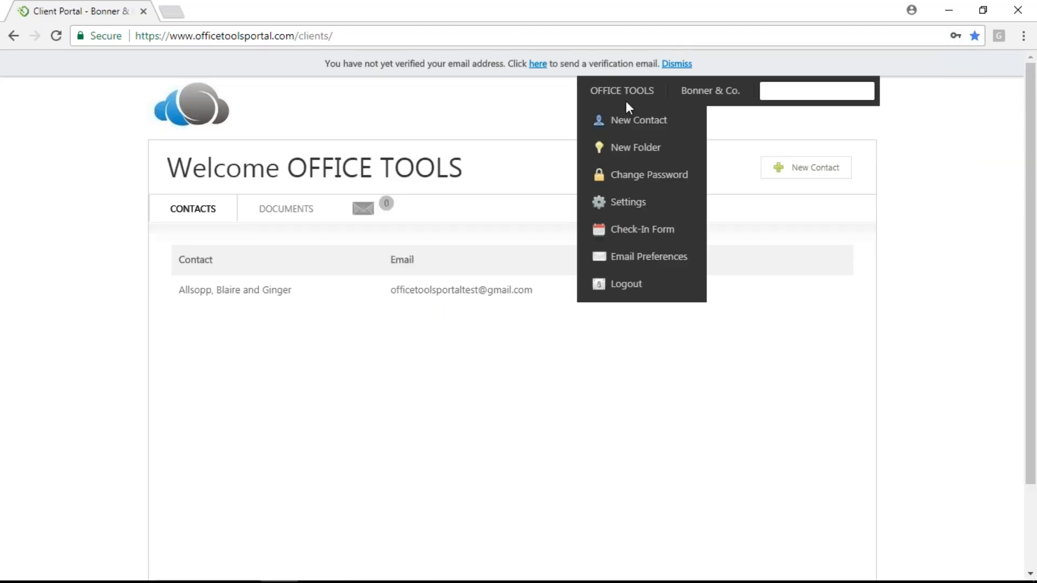
# Open the CHECK-IN tab in portal Settings and scroll through the fields' Visible and Required checkboxes
pyautogui.click(637, 203)
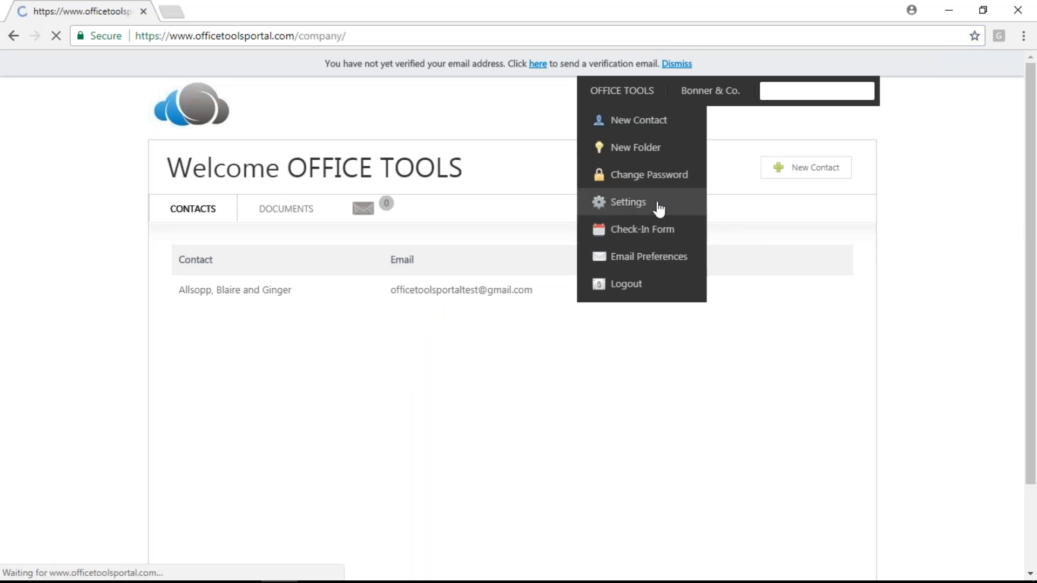
pyautogui.click(560, 215)
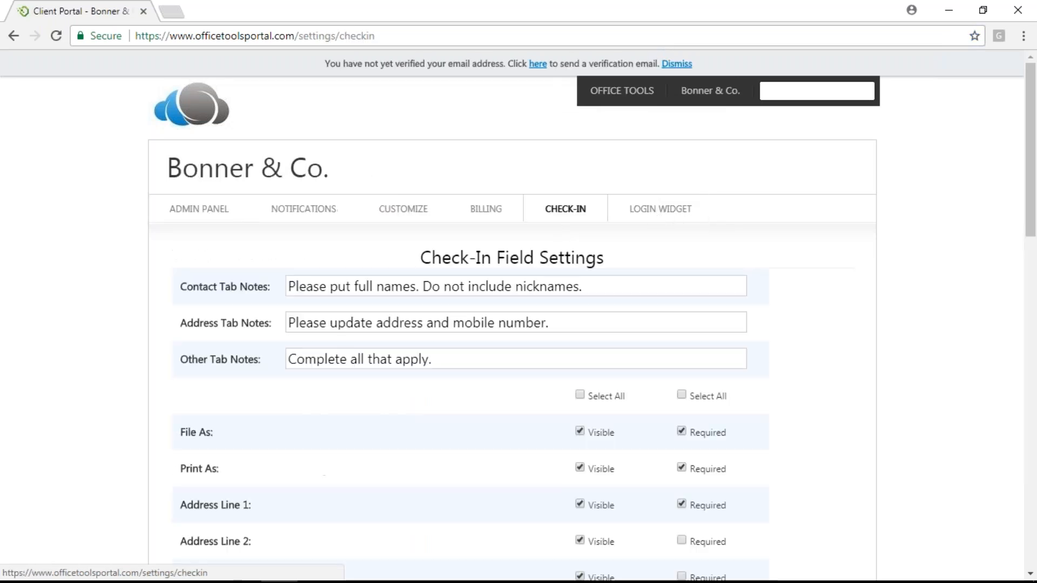
pyautogui.scroll(-7, 482, 426)
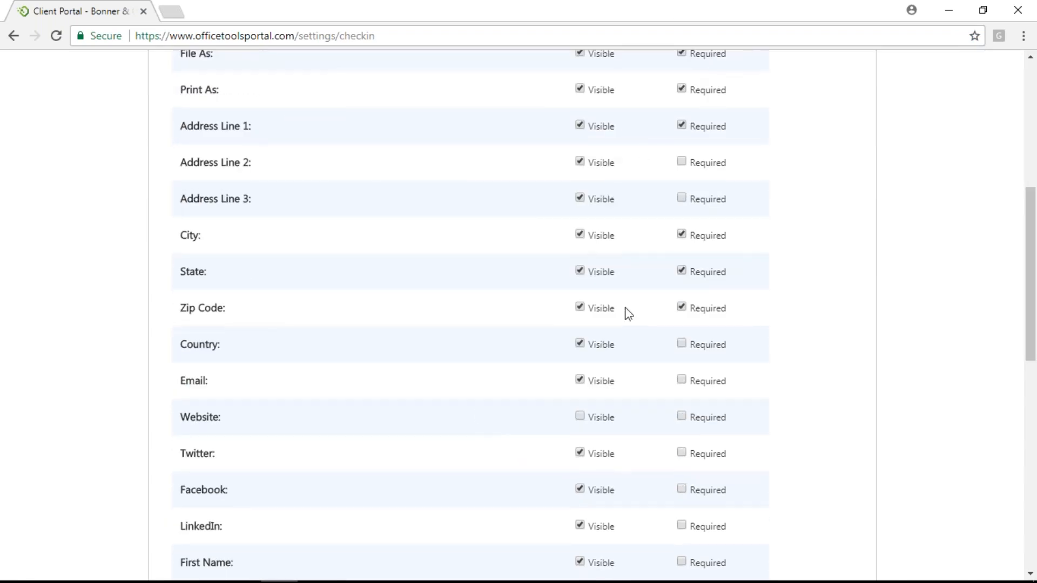
pyautogui.scroll(-8, 613, 474)
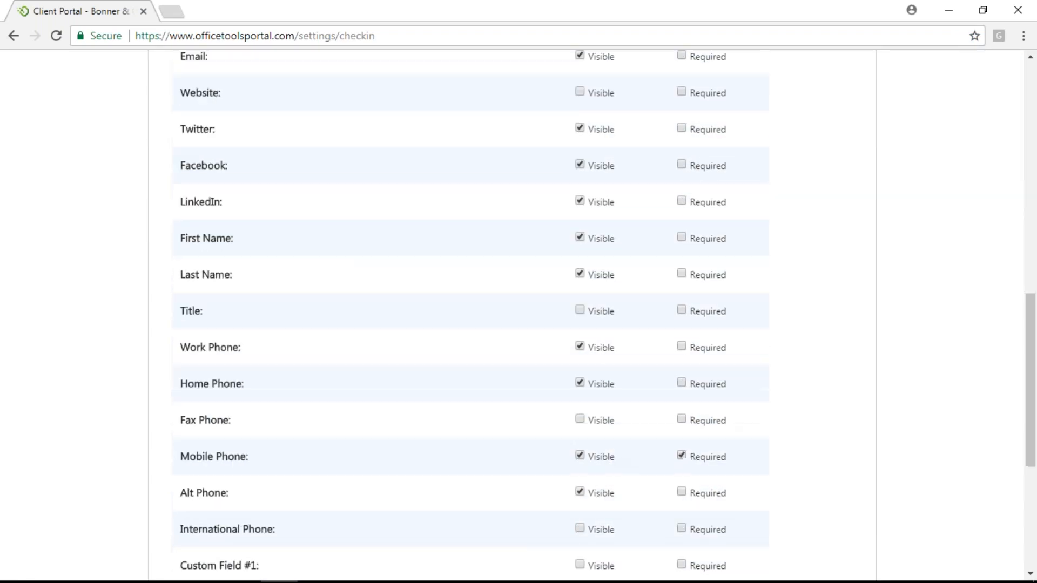
pyautogui.scroll(-4, 611, 458)
pyautogui.scroll(3, 611, 459)
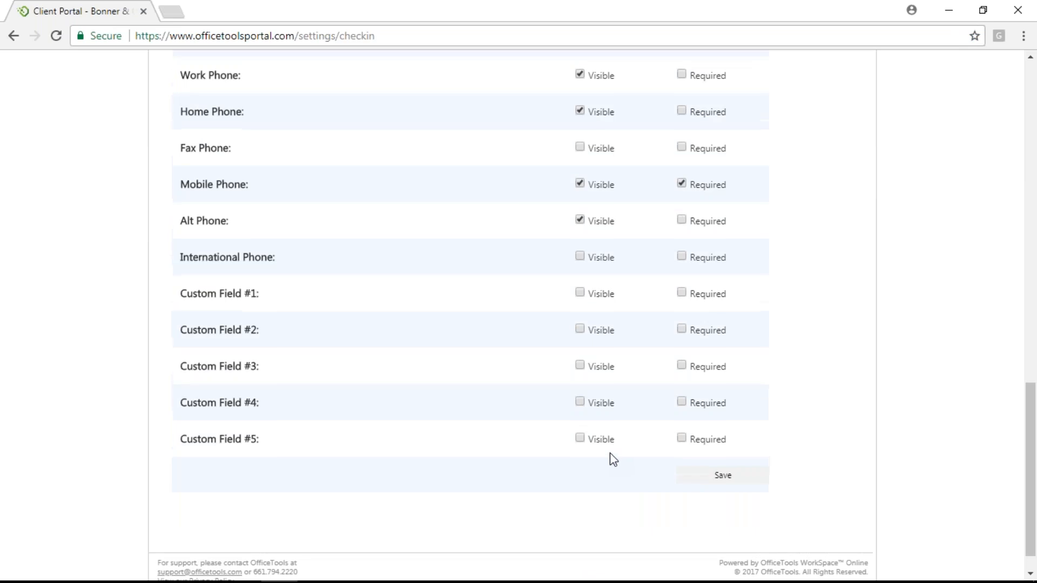
pyautogui.scroll(8, 611, 457)
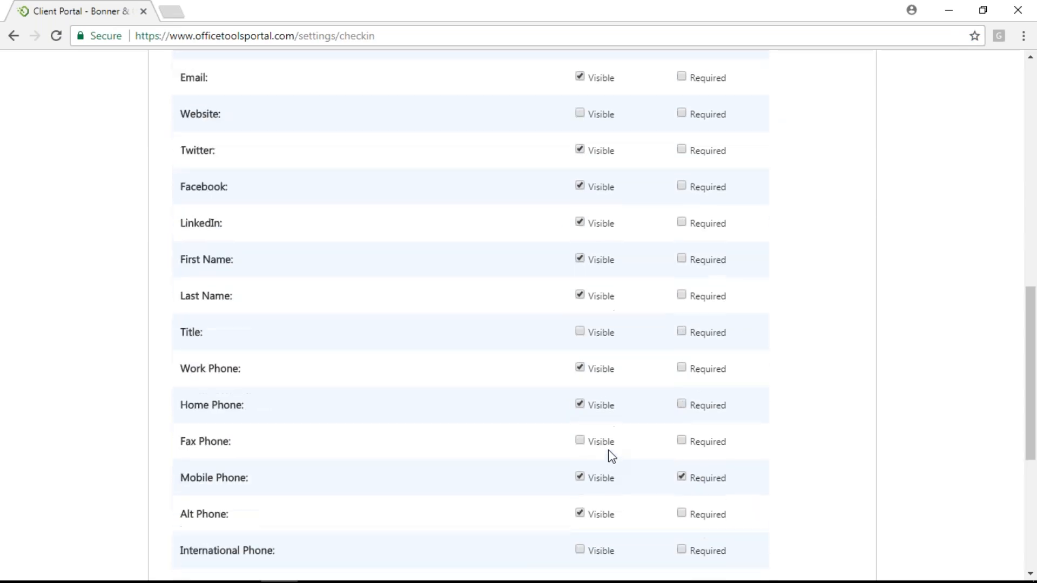
pyautogui.scroll(3, 603, 315)
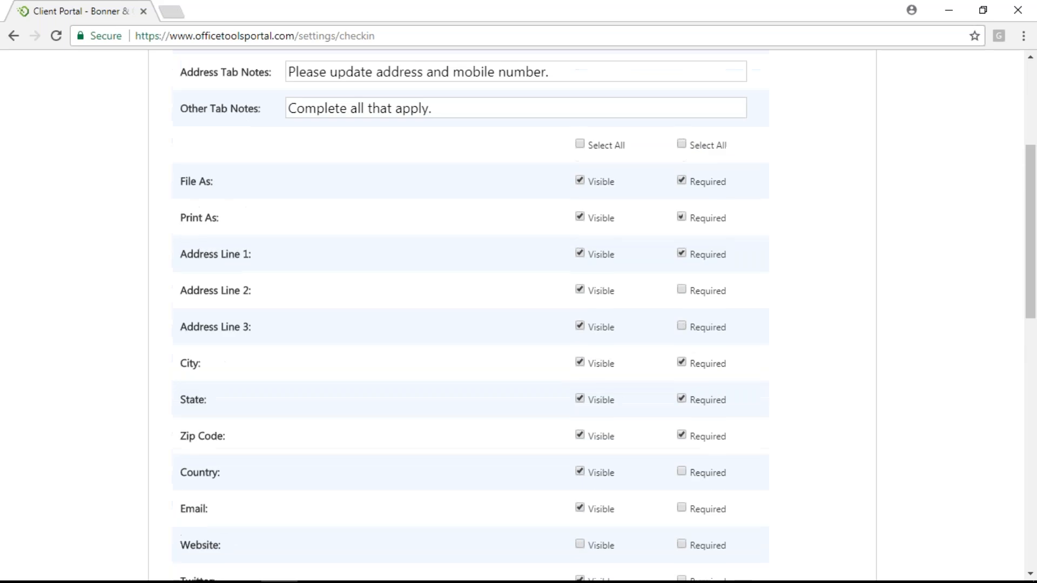
pyautogui.scroll(-6, 603, 315)
pyautogui.scroll(-9, 608, 450)
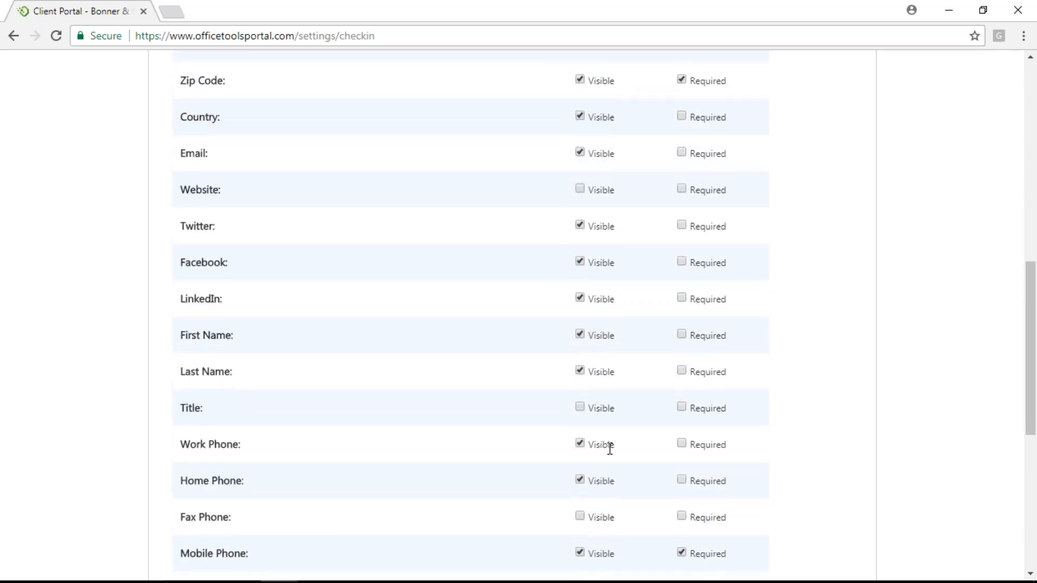
pyautogui.scroll(5, 608, 450)
pyautogui.scroll(11, 592, 318)
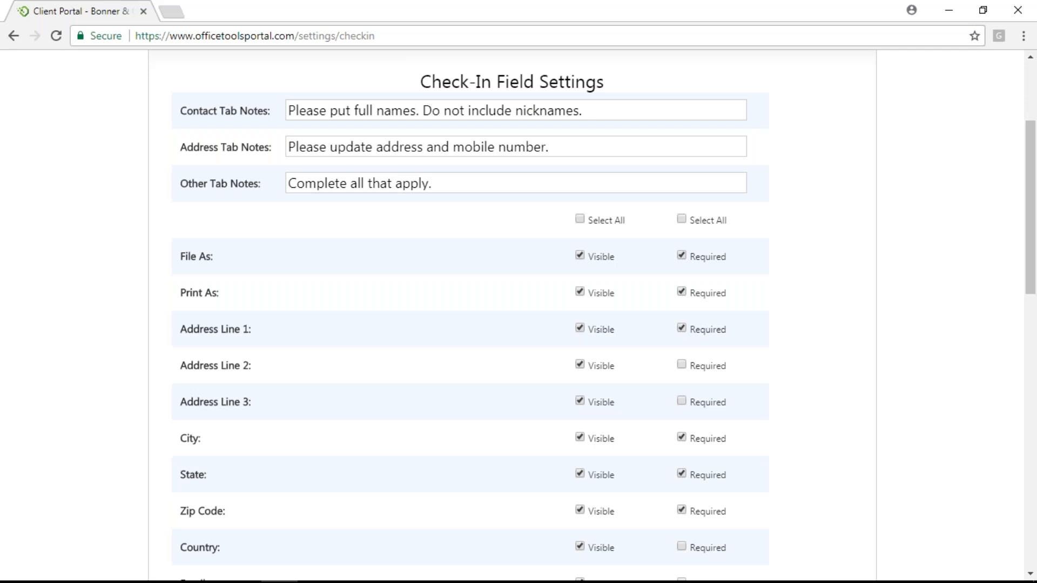
pyautogui.scroll(-15, 568, 497)
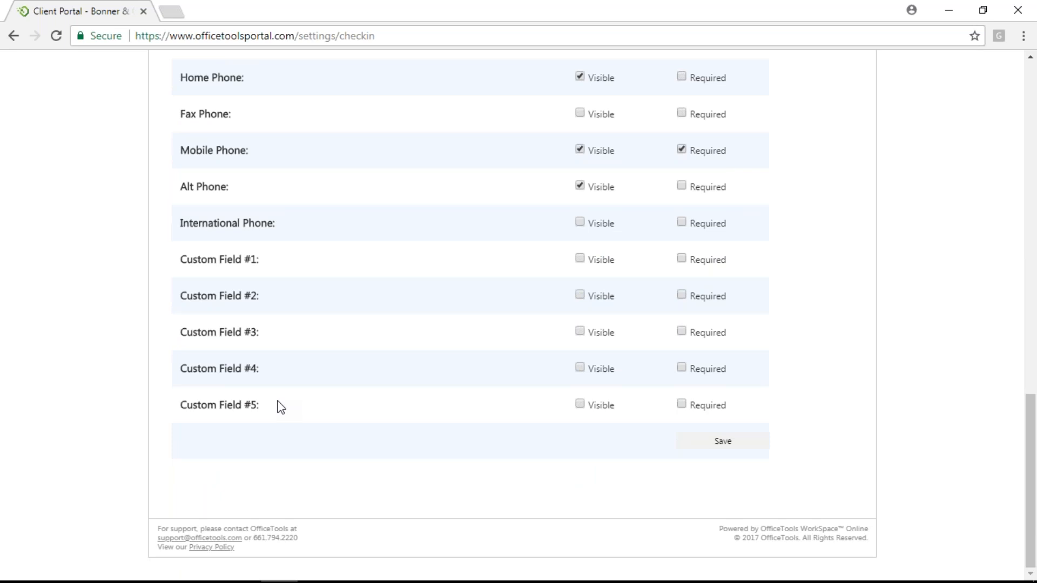
pyautogui.scroll(20, 621, 329)
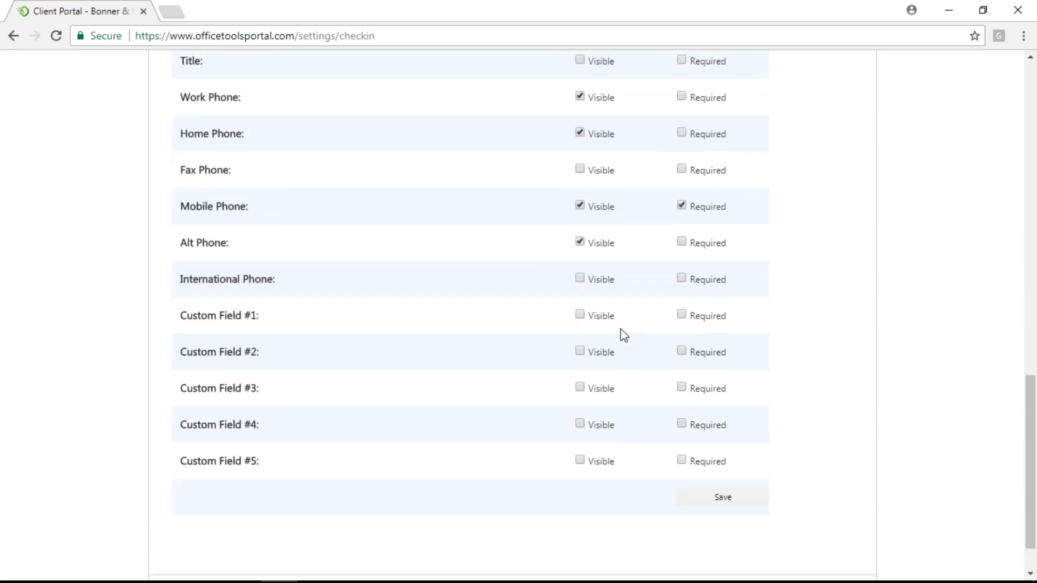
# Minimize Chrome and open the portal Integrations options under Setup > My Company > Information & Settings
pyautogui.click(949, 10)
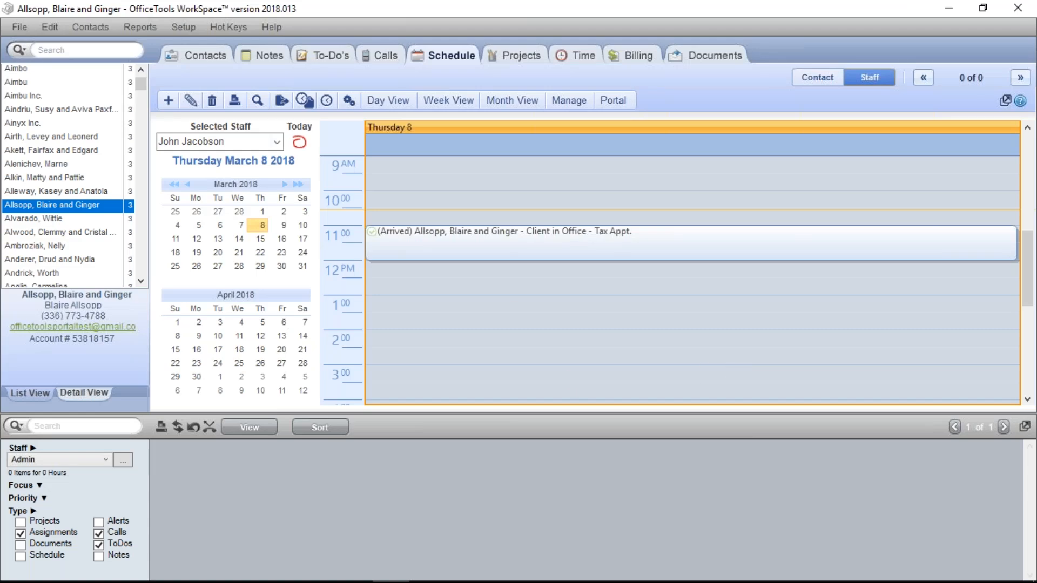
pyautogui.click(189, 33)
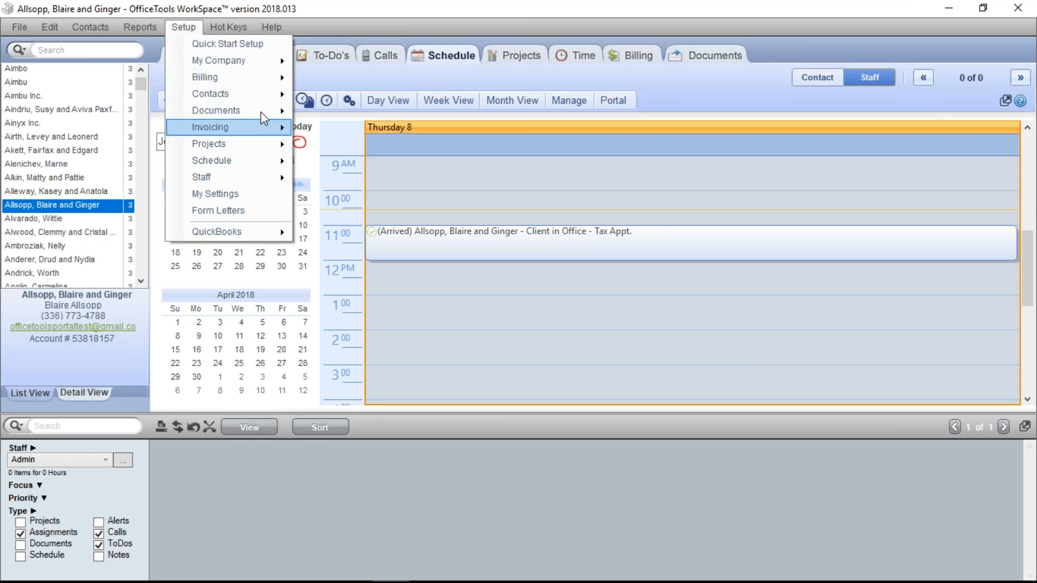
pyautogui.moveTo(292, 62)
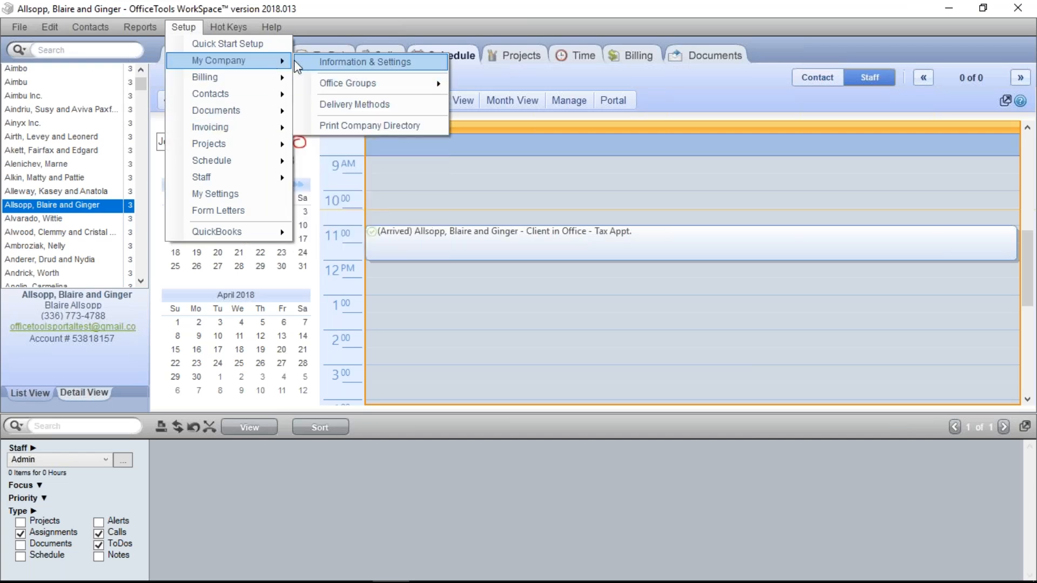
pyautogui.click(345, 62)
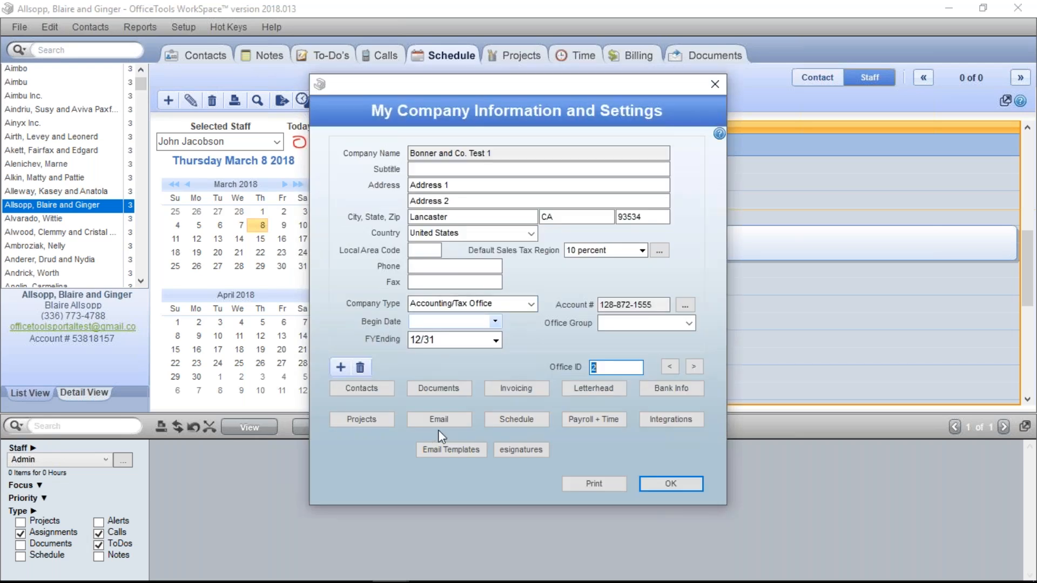
pyautogui.click(666, 423)
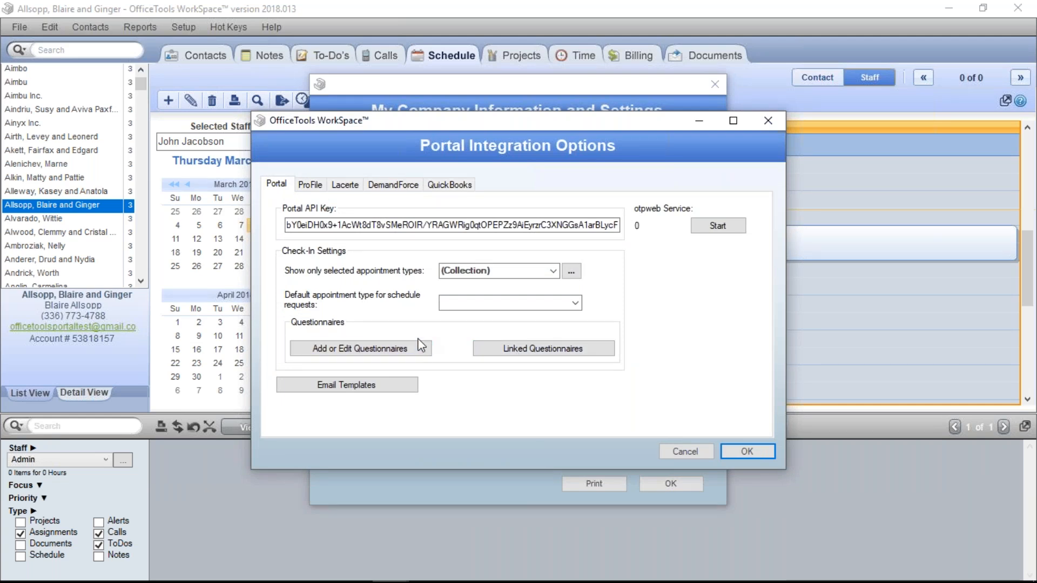
# Close the integration and company settings without changes, then select the empty 2:00 PM slot
pyautogui.click(676, 450)
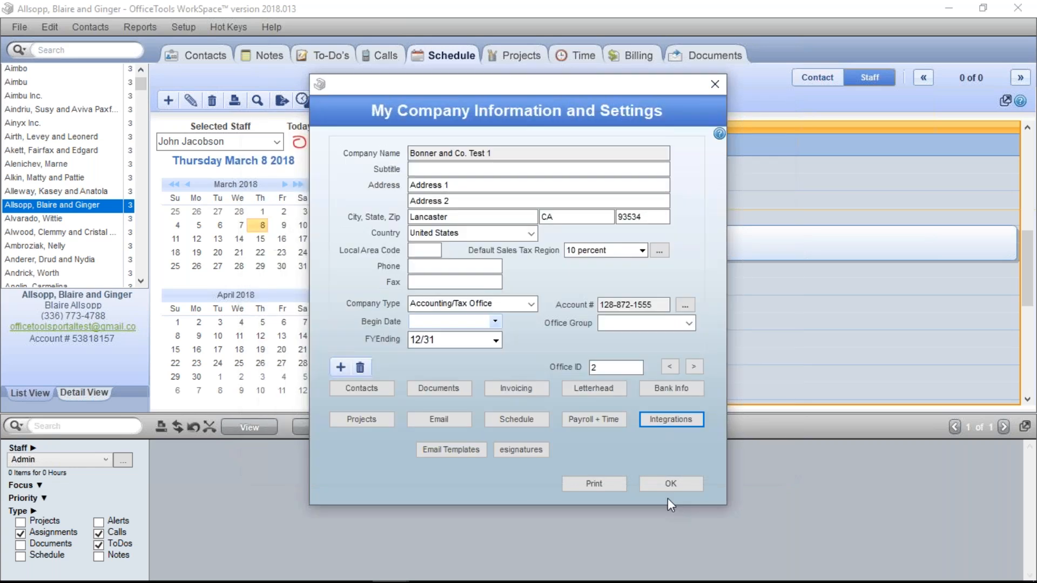
pyautogui.click(669, 489)
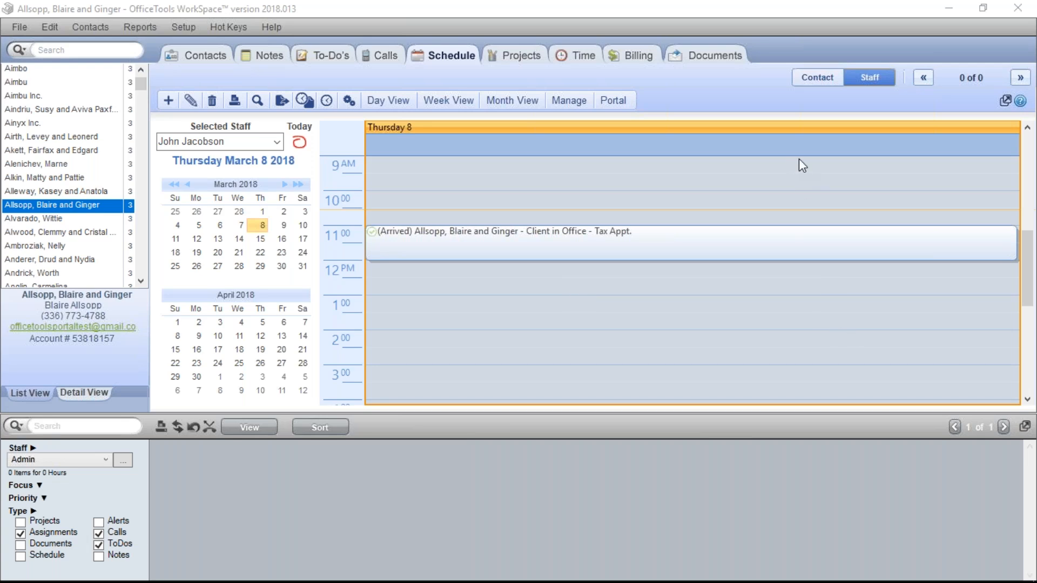
pyautogui.click(826, 339)
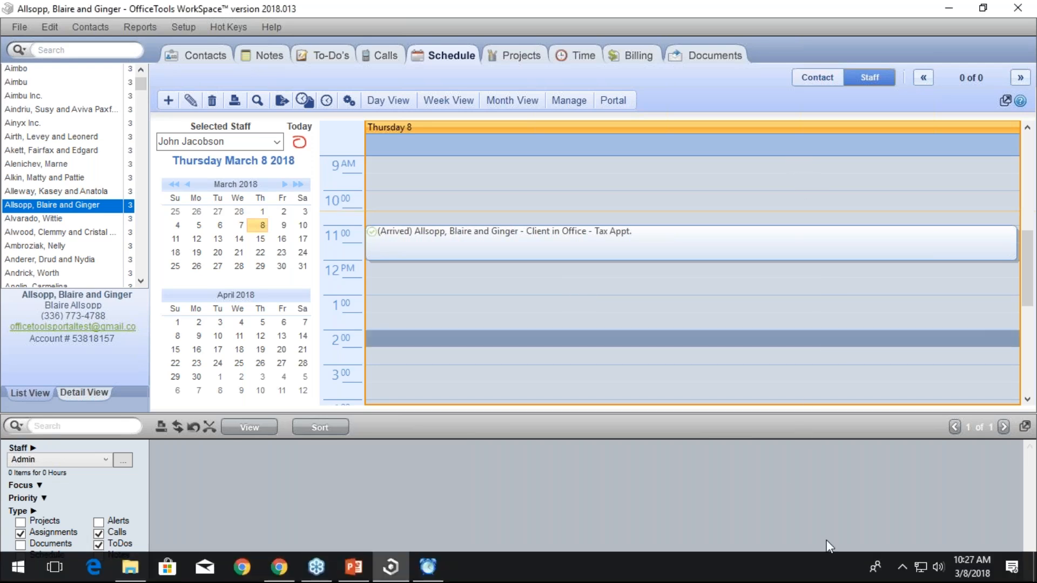
pyautogui.click(763, 199)
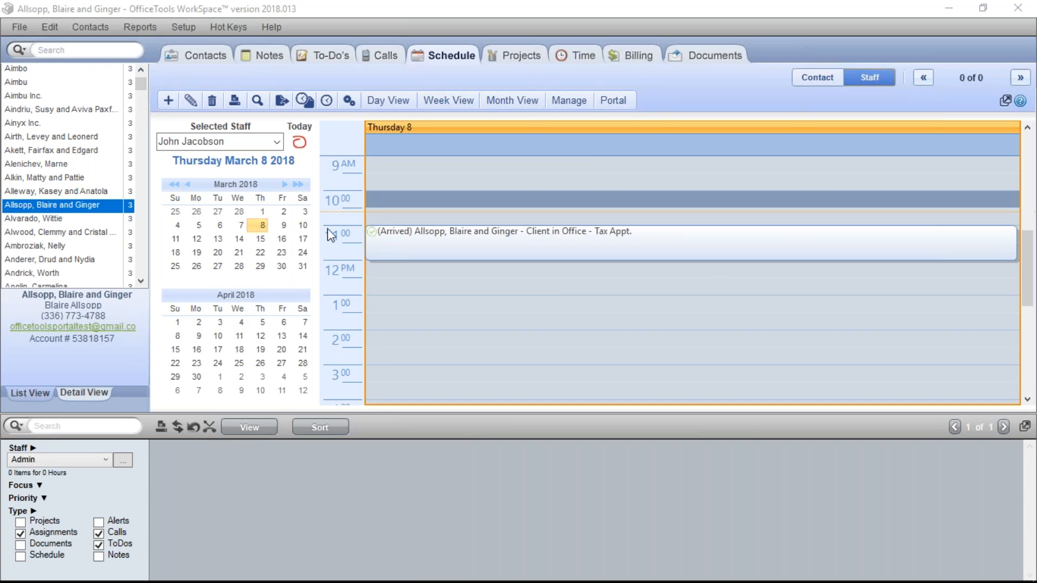
pyautogui.click(615, 308)
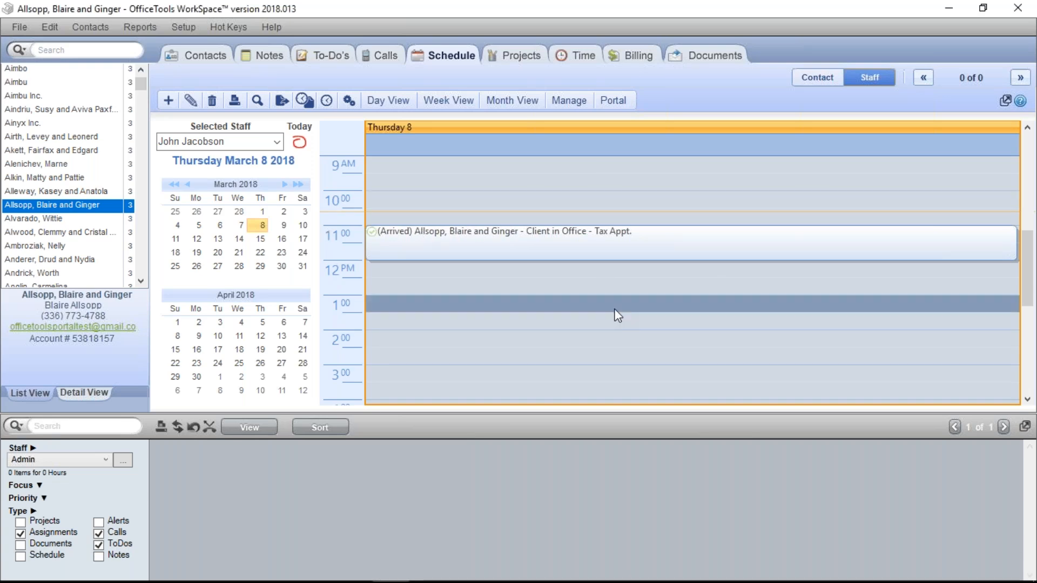